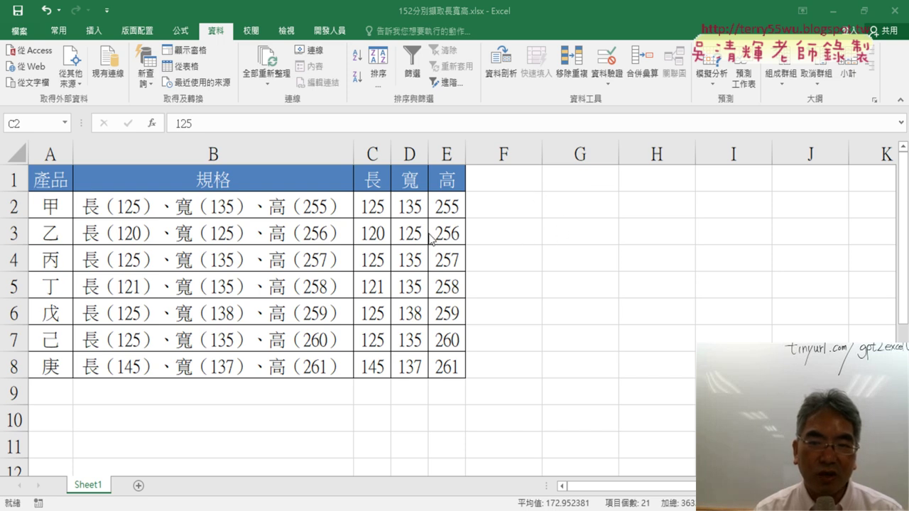
# - Review the 長/寬/高 values in C2:E8, then switch to the 開發人員 (Developer) tab
pyautogui.hotkey('ctrl', 'shift', 'End')
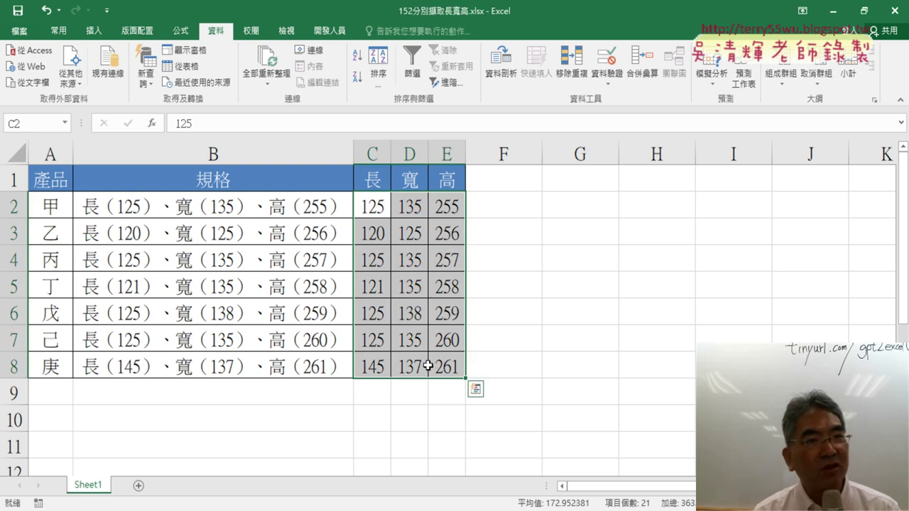
pyautogui.click(557, 304)
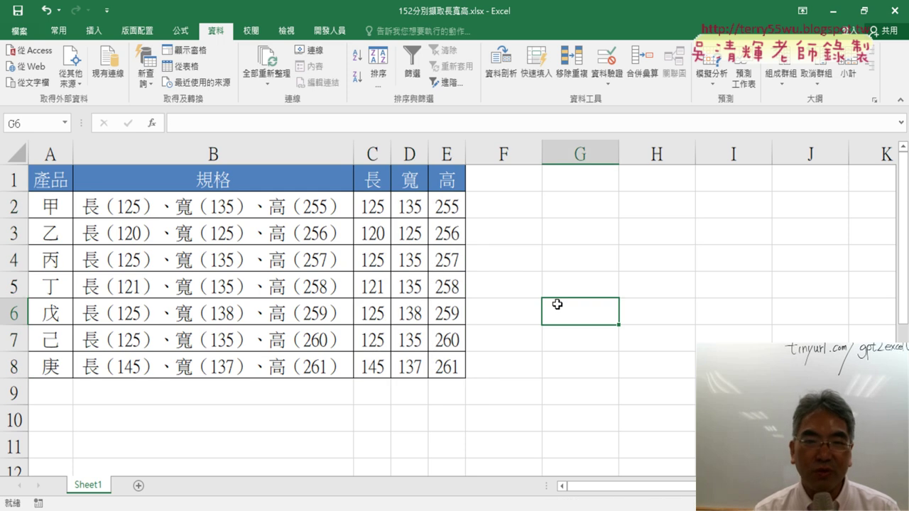
pyautogui.click(328, 33)
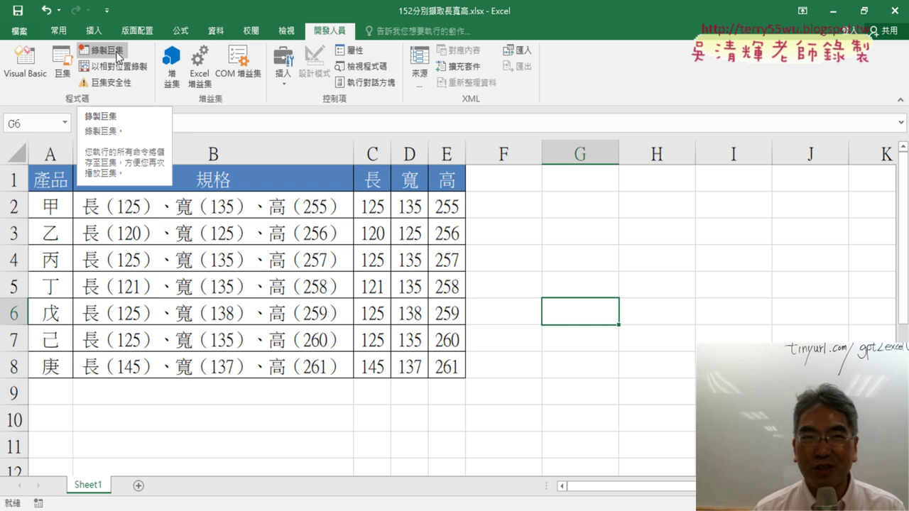
pyautogui.click(119, 57)
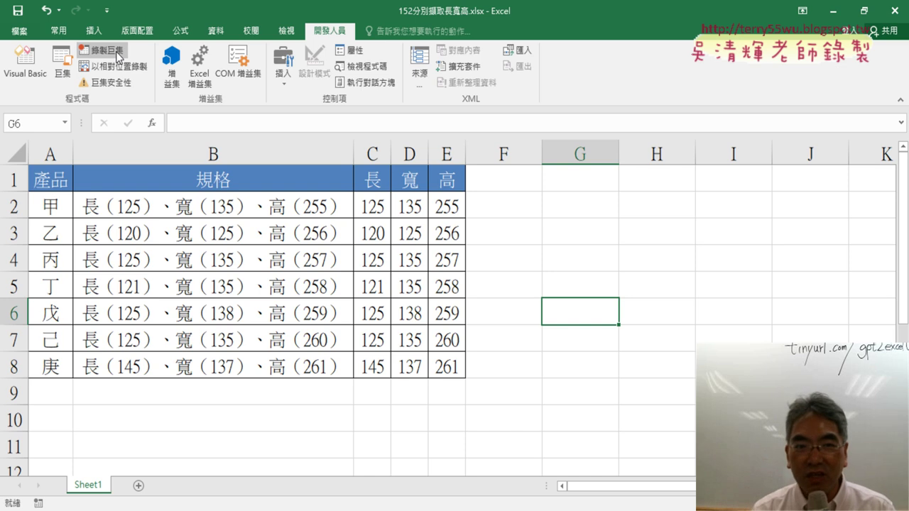
pyautogui.click(246, 205)
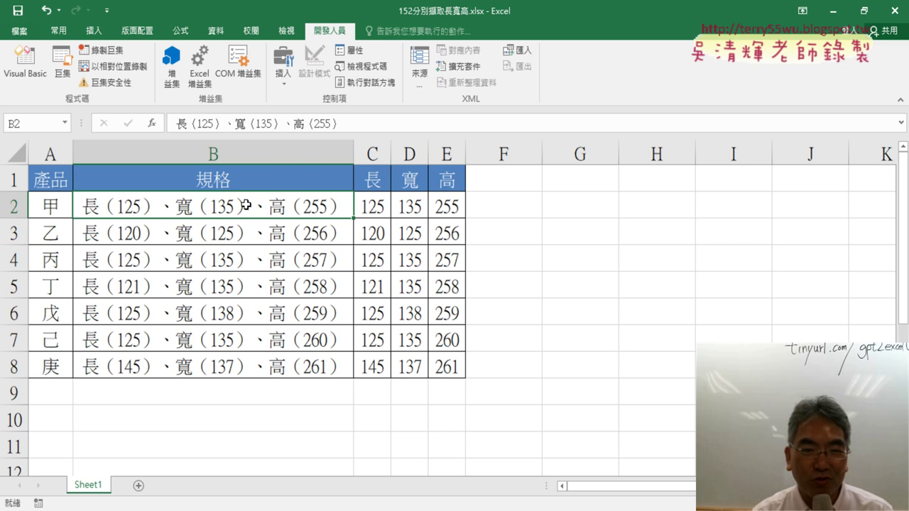
pyautogui.moveTo(246, 205); pyautogui.dragTo(243, 367)
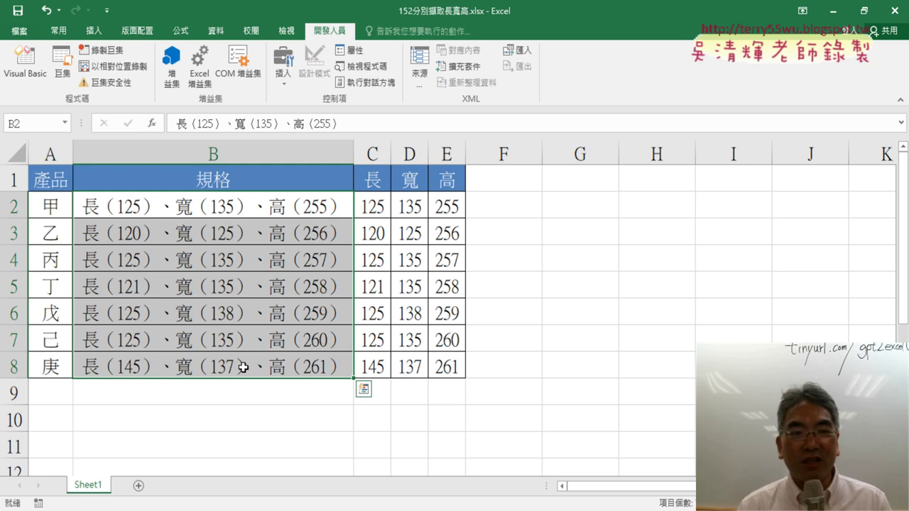
pyautogui.click(303, 205)
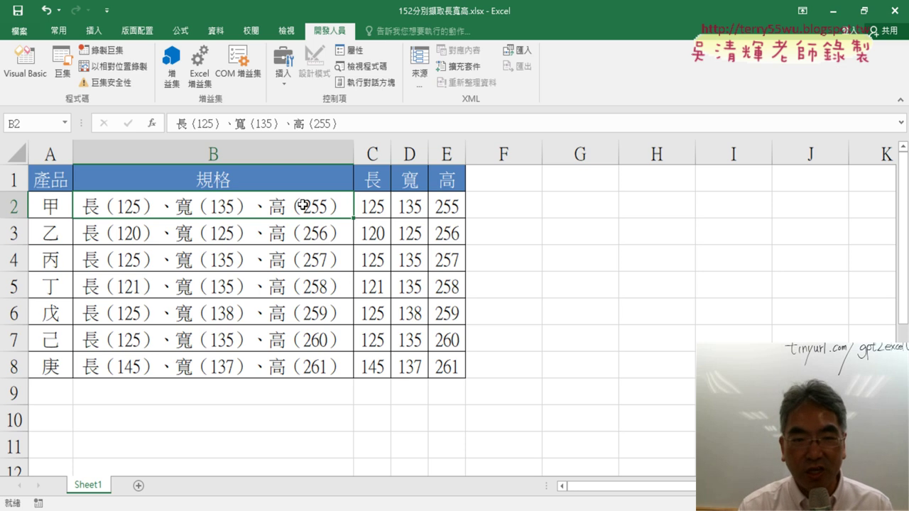
pyautogui.hotkey('ctrl', 'shift', 'Down')
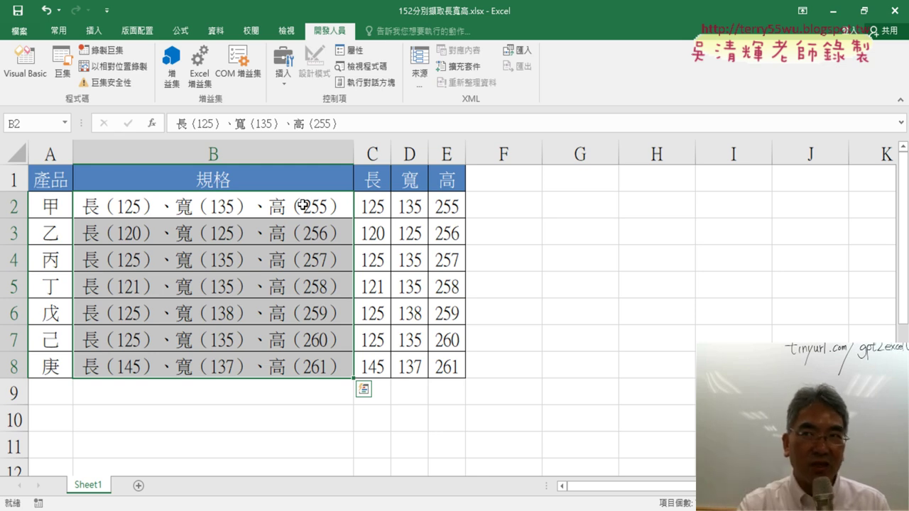
pyautogui.click(215, 31)
pyautogui.click(501, 64)
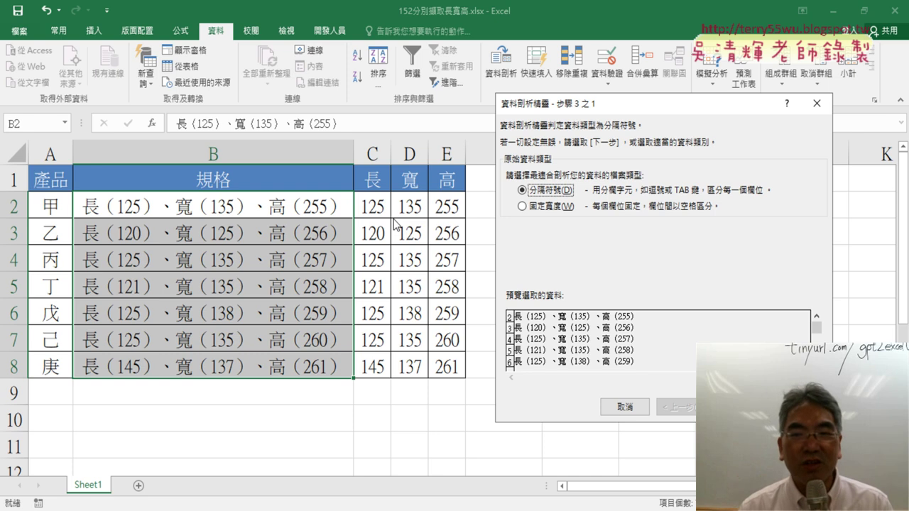
pyautogui.click(623, 408)
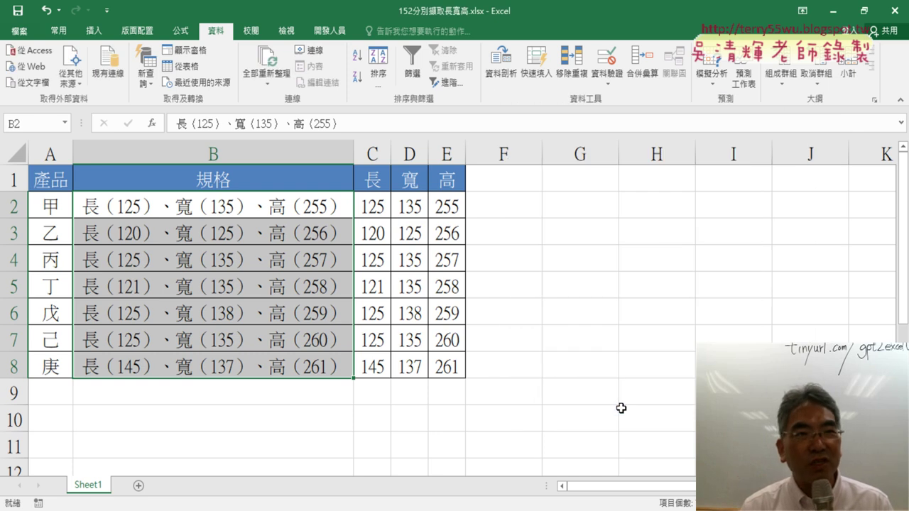
pyautogui.click(329, 30)
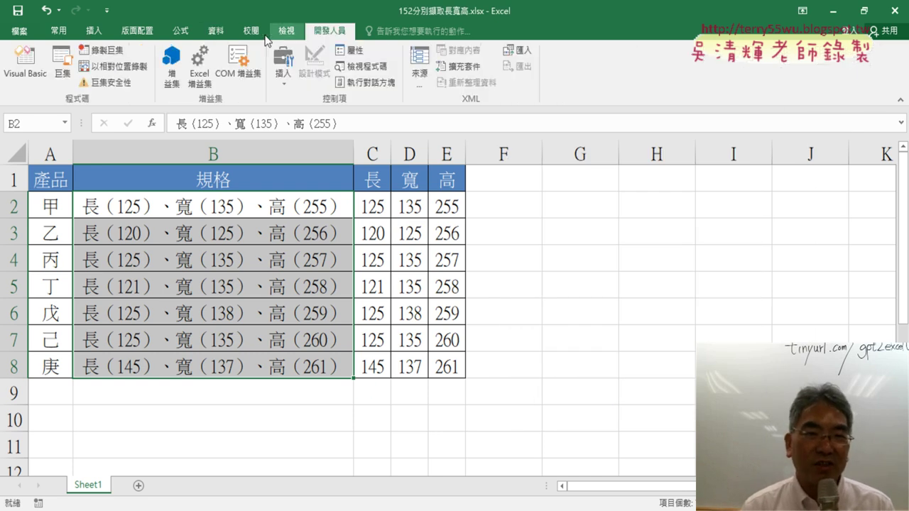
# - Start recording a macro named 資料剖析 in this workbook, beginning at cell B2
pyautogui.click(117, 57)
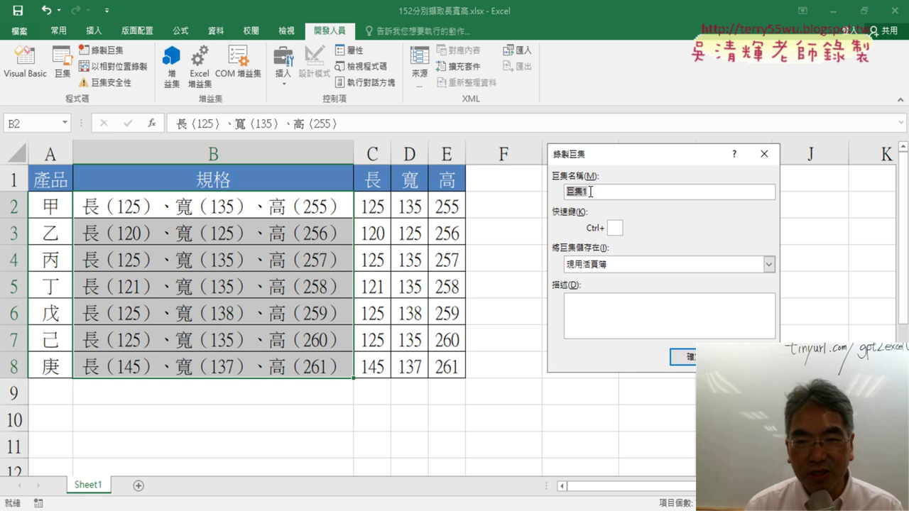
pyautogui.press('BackSpace')
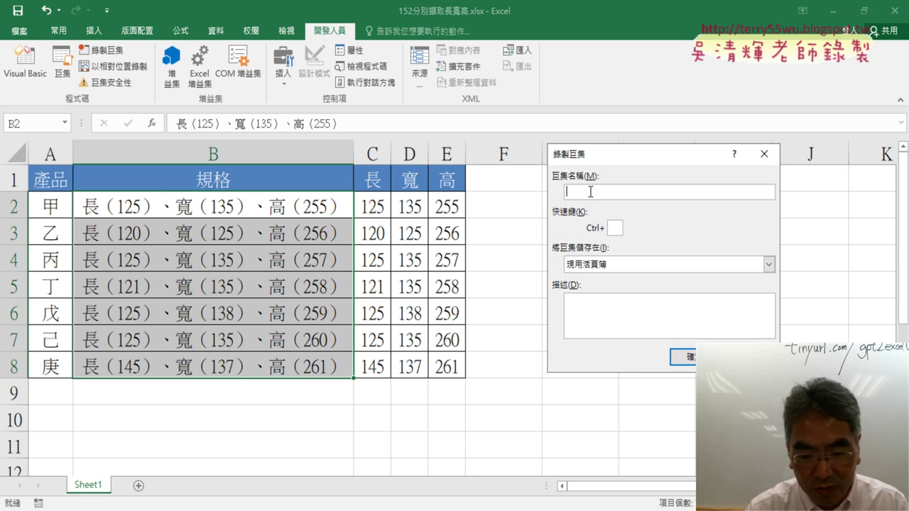
pyautogui.write('篇')
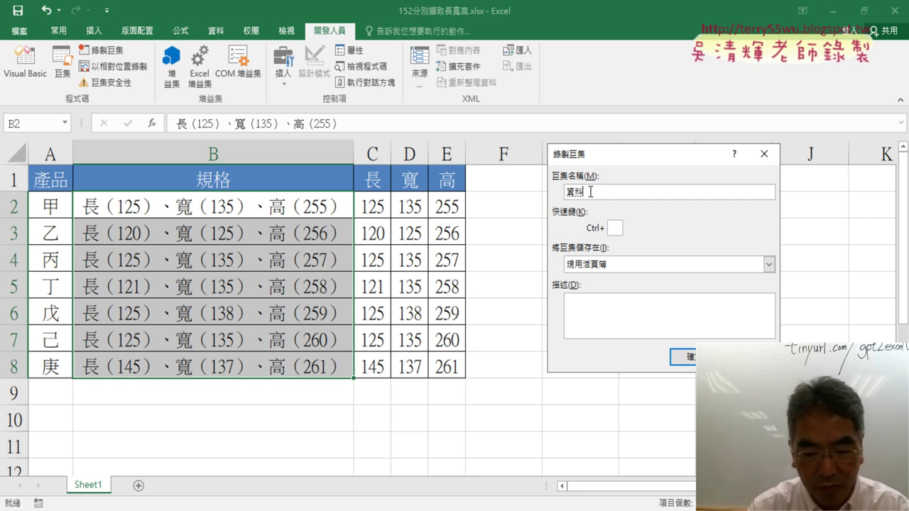
pyautogui.write('料剖析')
pyautogui.press('Return')
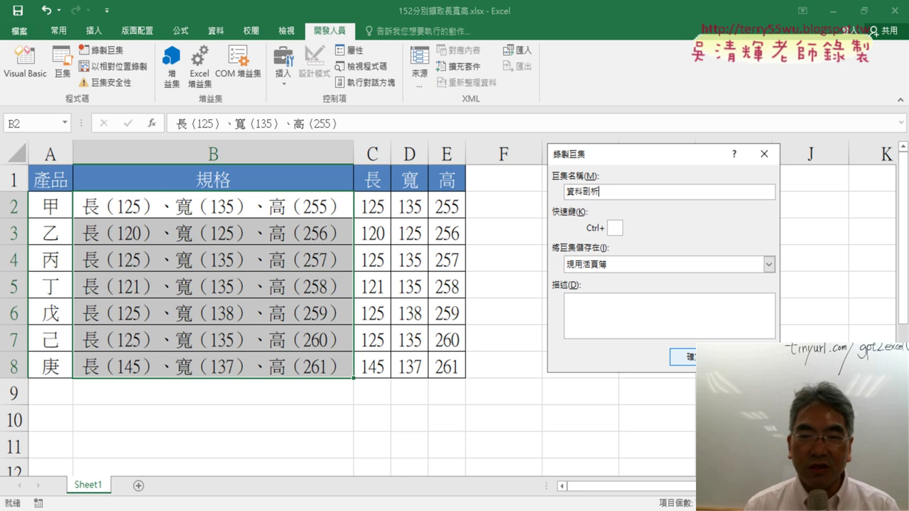
pyautogui.moveTo(604, 191); pyautogui.dragTo(563, 192)
pyautogui.rightClick(590, 194)
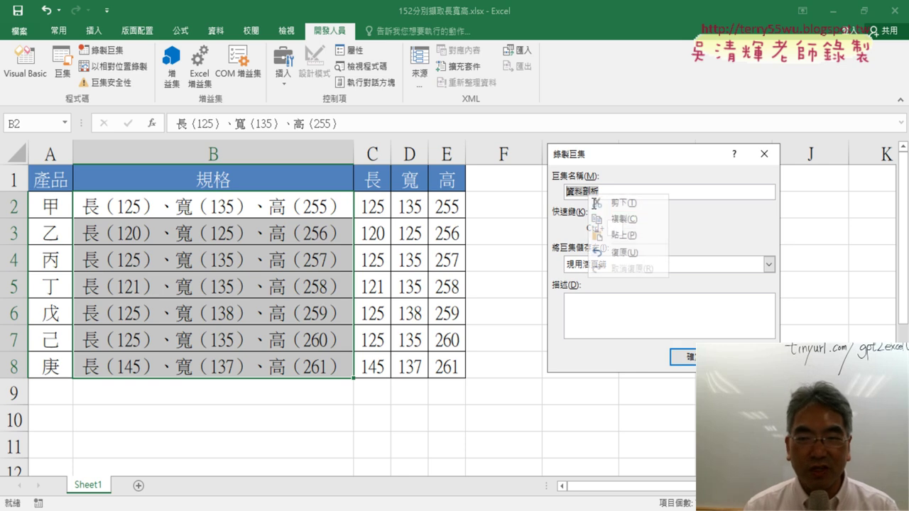
pyautogui.press('Return')
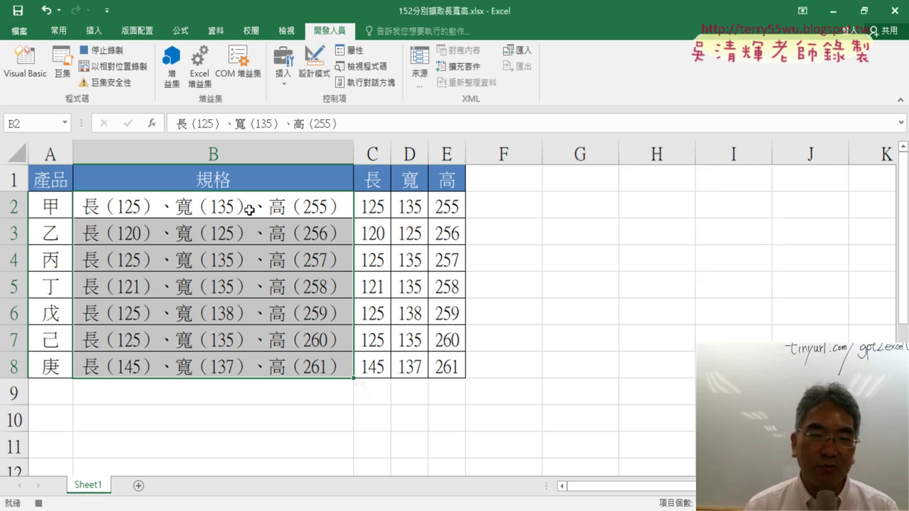
pyautogui.click(249, 209)
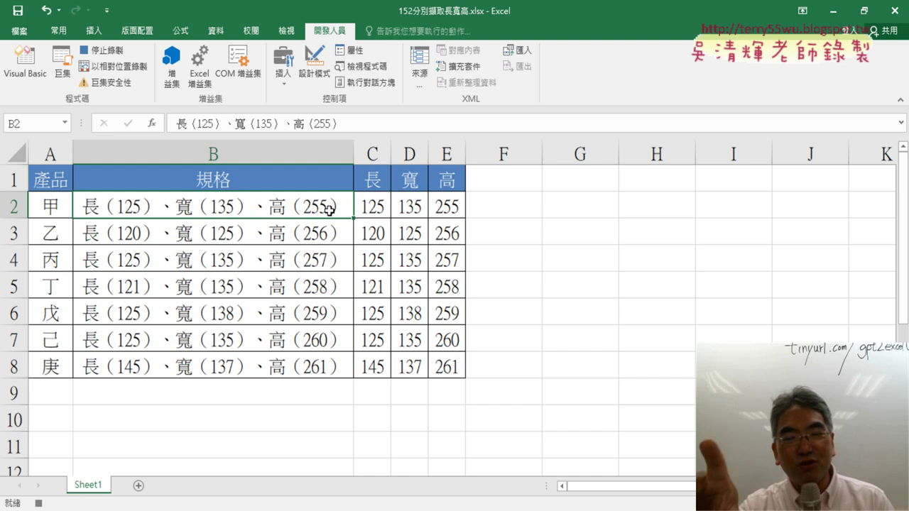
# - Stop recording, then re-record 資料剖析, replacing the existing macro, starting from B2
pyautogui.click(537, 285)
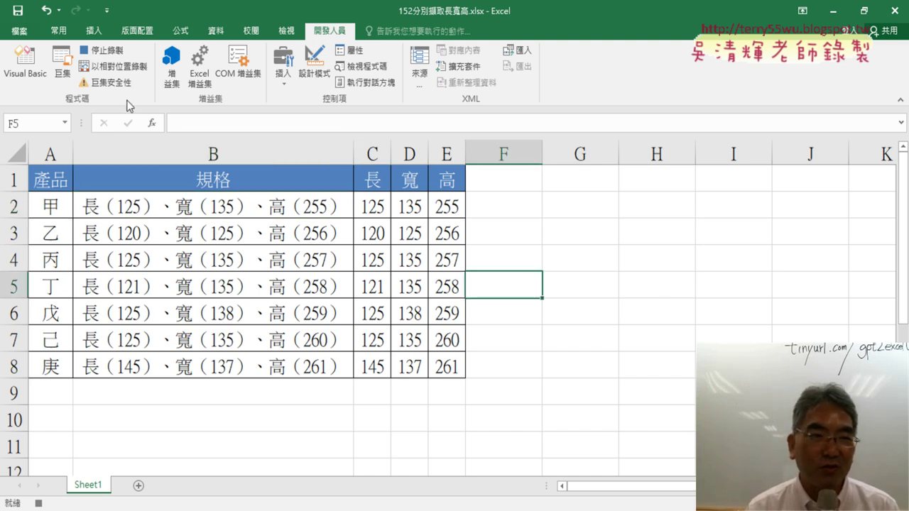
pyautogui.click(101, 55)
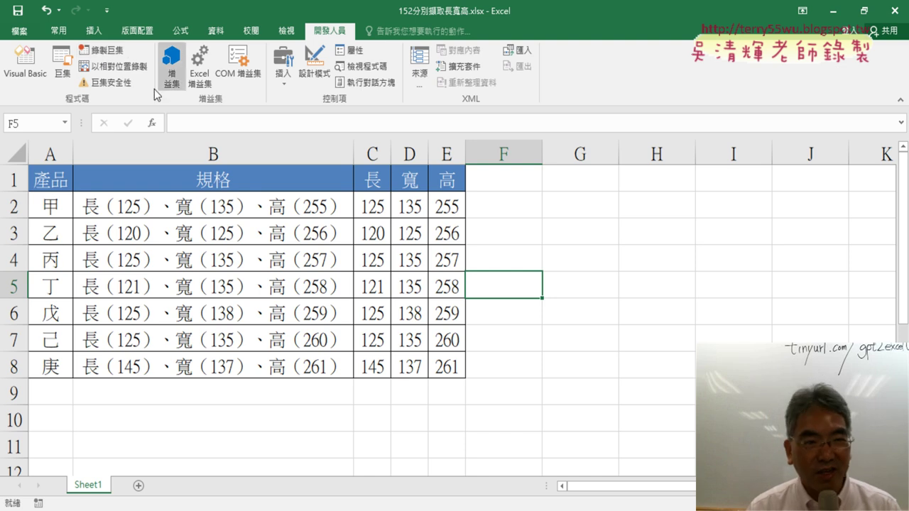
pyautogui.click(103, 52)
pyautogui.press('BackSpace')
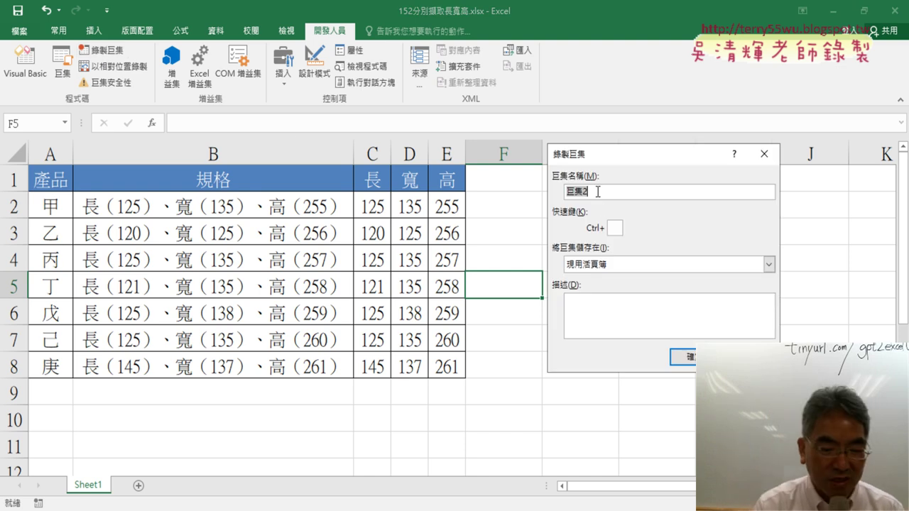
pyautogui.write('資料剖析')
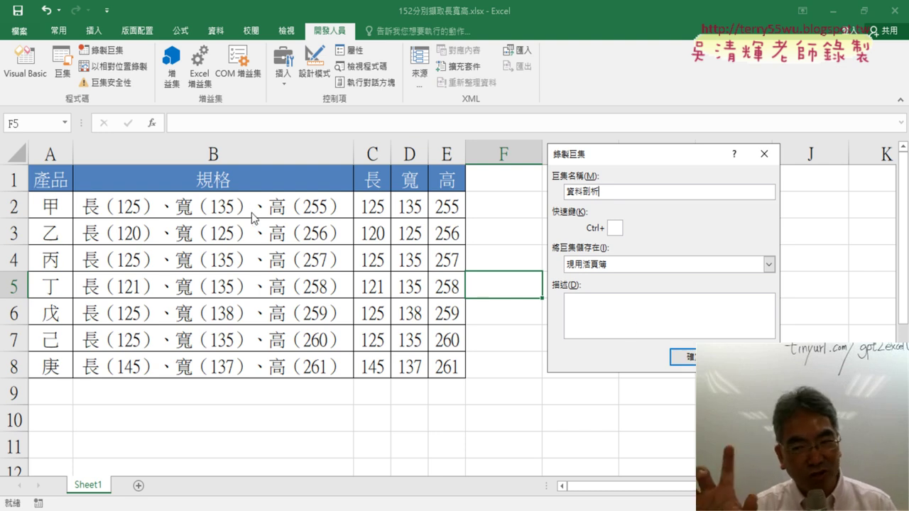
pyautogui.click(684, 358)
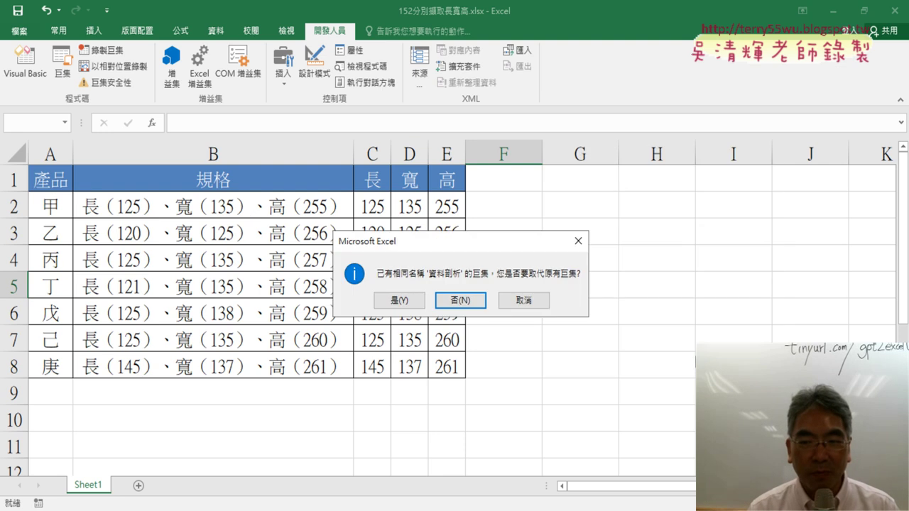
pyautogui.click(399, 301)
pyautogui.click(283, 207)
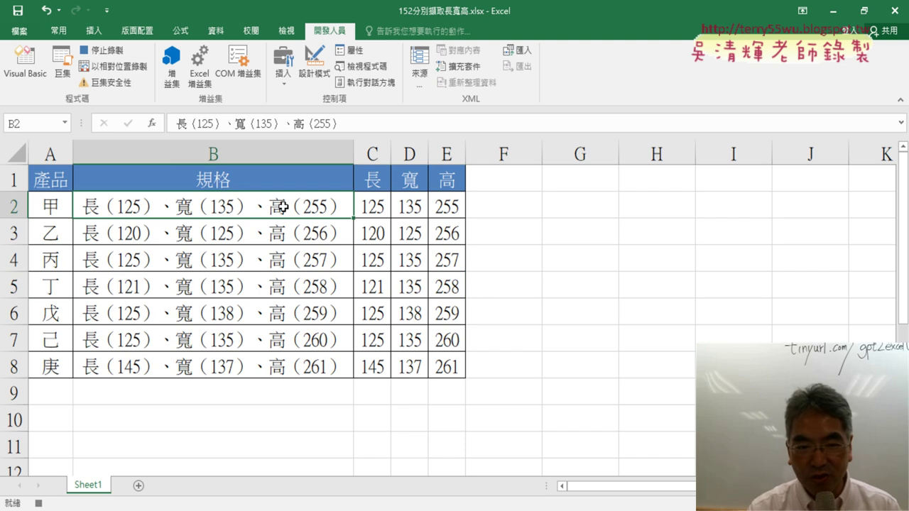
# - Select the 規格 entries B2:B8 and start a fixed-width Text to Columns split
pyautogui.hotkey('ctrl', 'shift', 'Down')
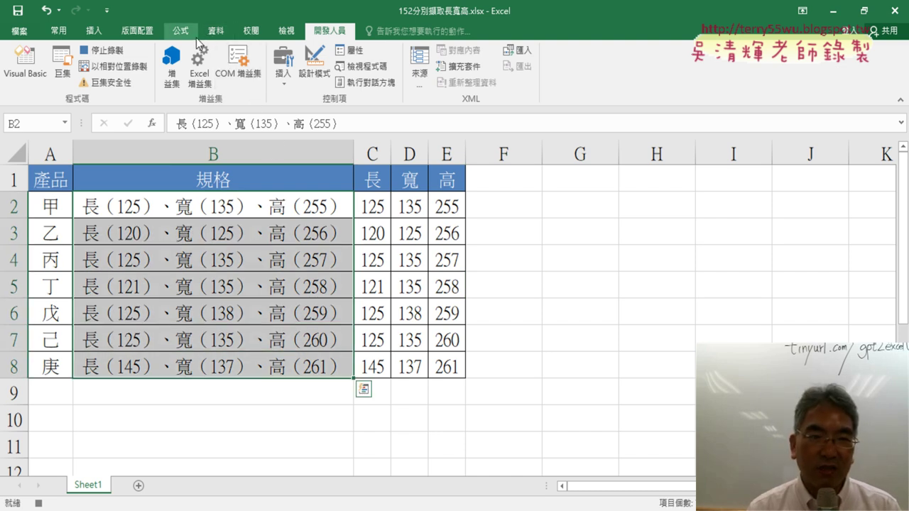
pyautogui.click(216, 31)
pyautogui.click(511, 79)
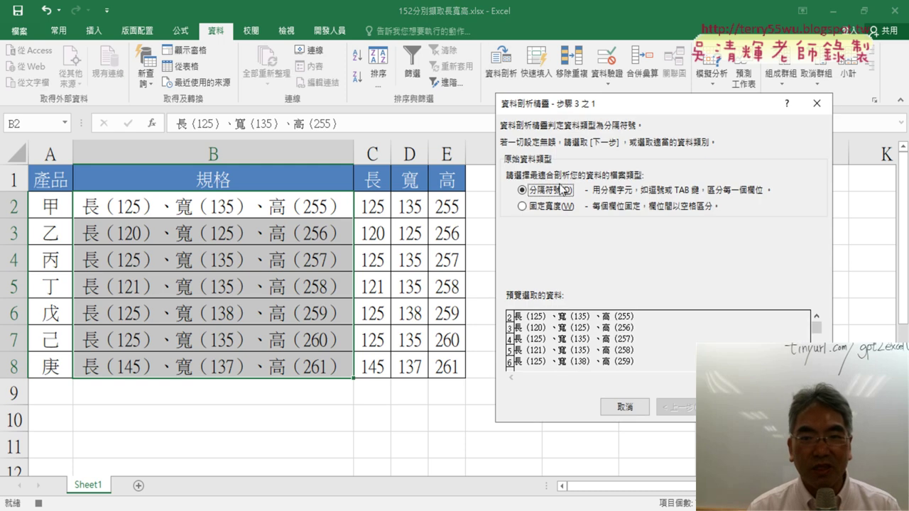
pyautogui.click(567, 206)
pyautogui.press('Return')
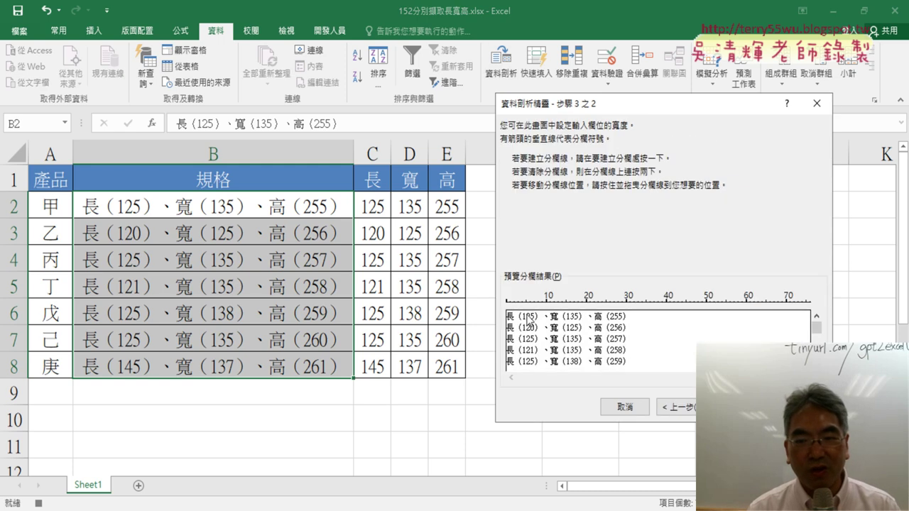
# - Place column break lines around the 長, 寬 and 高 numbers in the preview
pyautogui.click(522, 315)
pyautogui.click(533, 306)
pyautogui.click(565, 306)
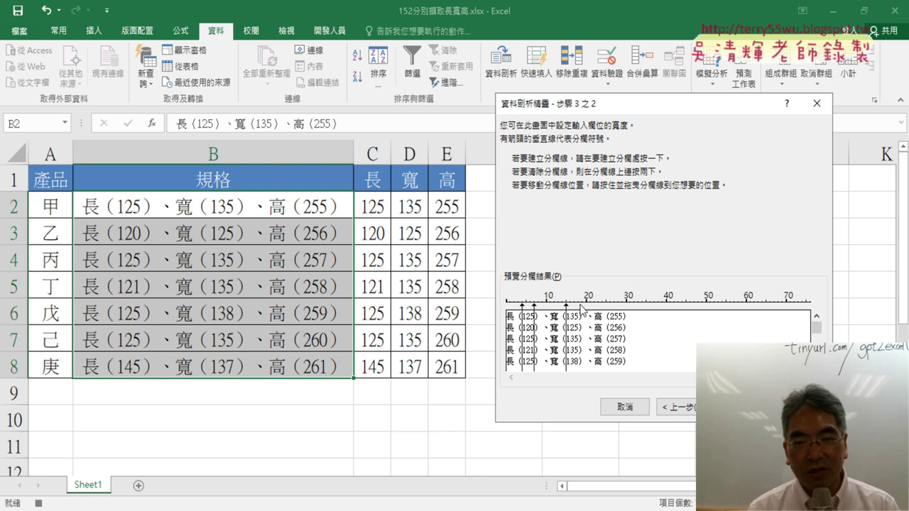
pyautogui.click(581, 306)
pyautogui.click(609, 307)
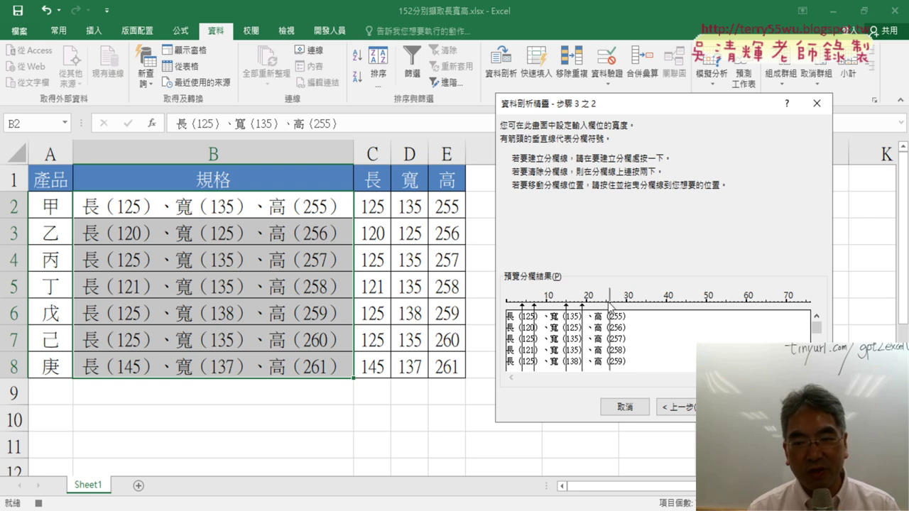
pyautogui.click(622, 305)
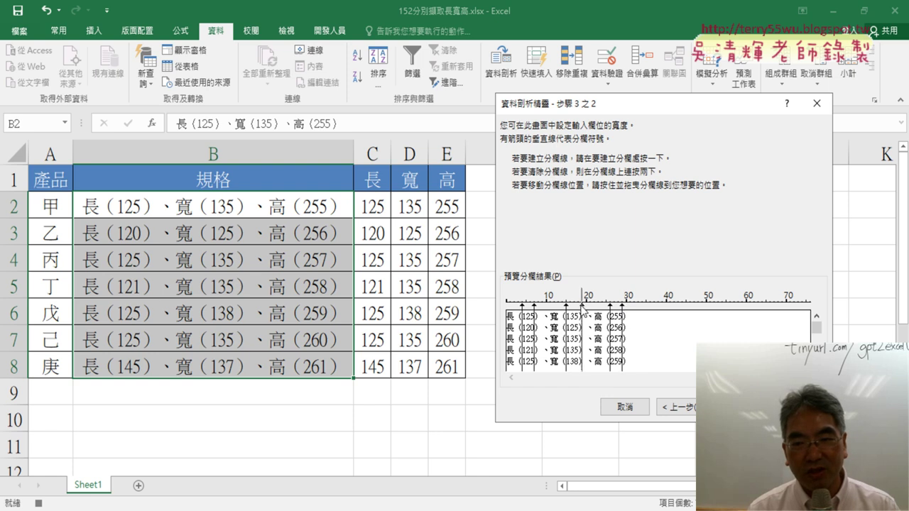
pyautogui.moveTo(583, 307); pyautogui.dragTo(578, 307)
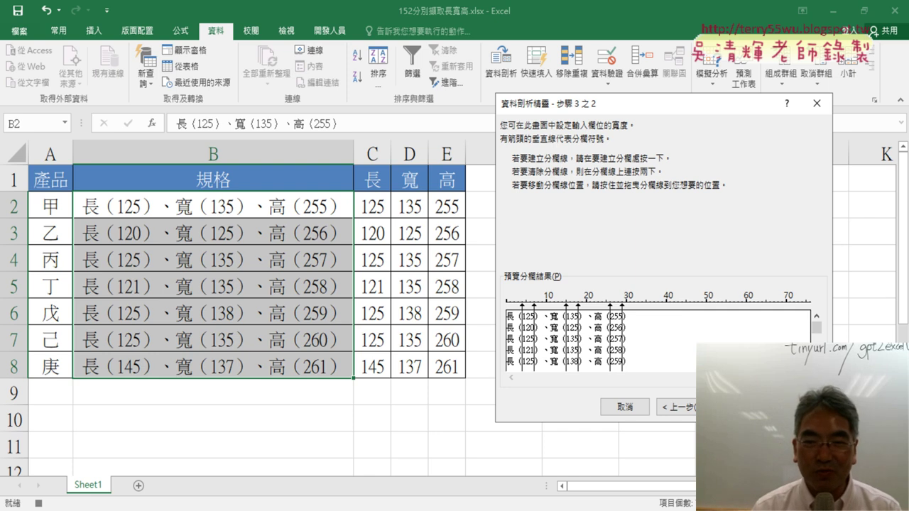
pyautogui.press('Return')
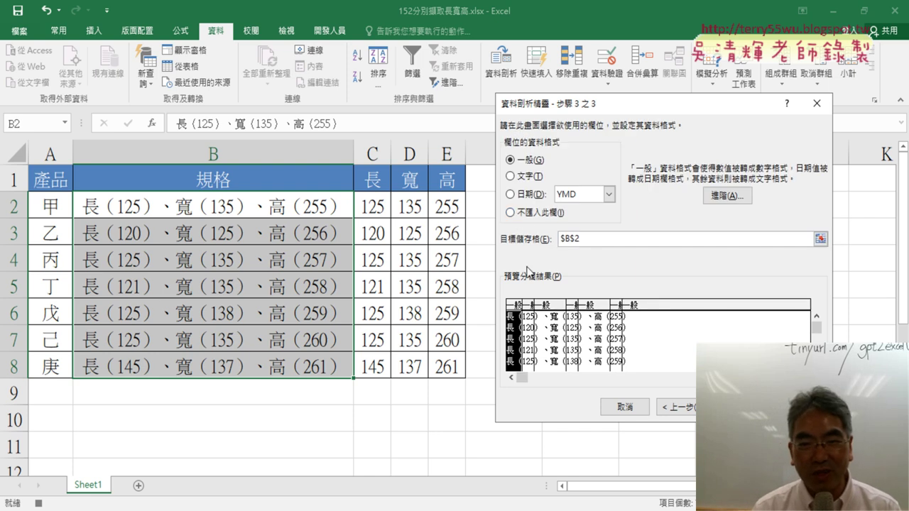
# - Set the label columns to 'Do not import' so only the numbers remain
pyautogui.click(527, 213)
pyautogui.click(549, 339)
pyautogui.click(546, 213)
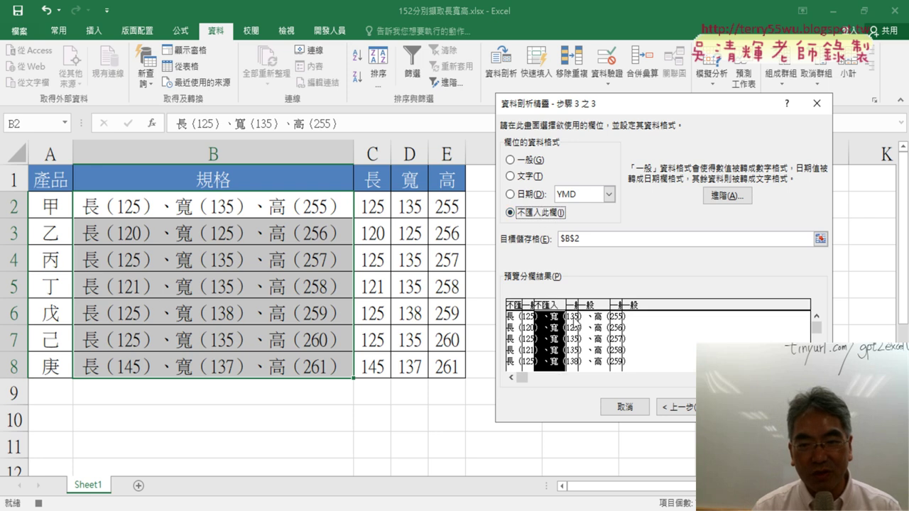
pyautogui.click(593, 339)
pyautogui.click(510, 212)
pyautogui.click(640, 339)
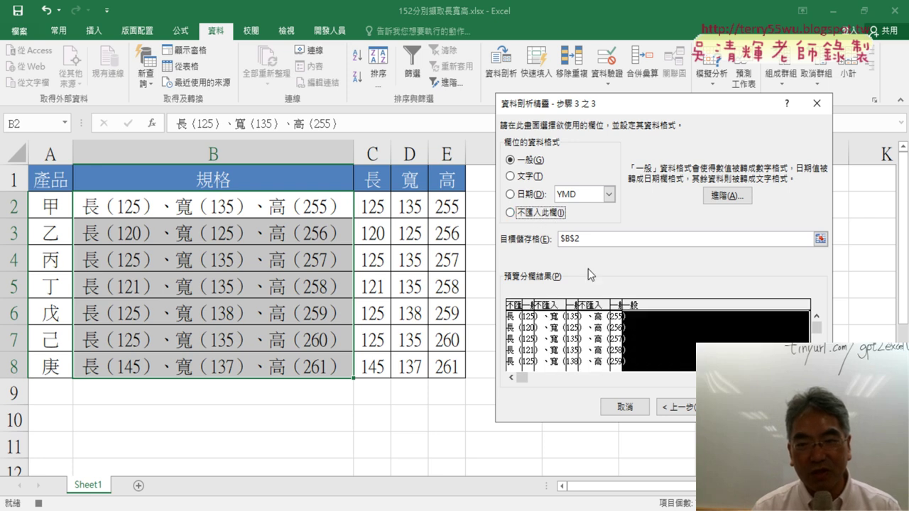
pyautogui.click(510, 212)
# - Send the split output to C2 and finish, replacing the existing C–E values
pyautogui.click(568, 239)
pyautogui.click(371, 205)
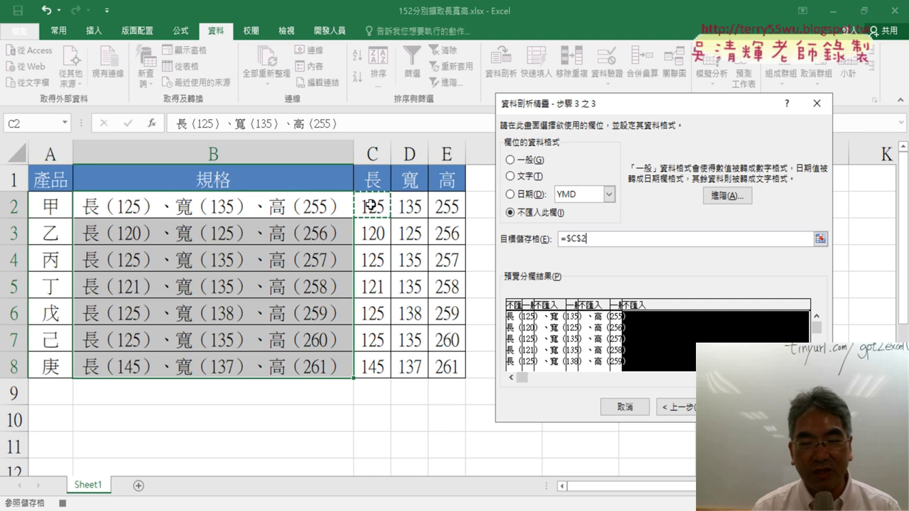
pyautogui.click(792, 407)
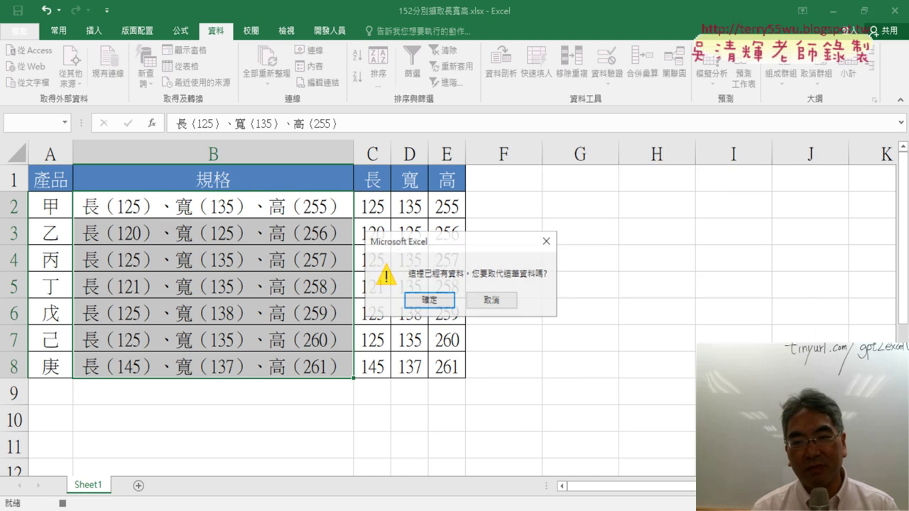
pyautogui.click(430, 300)
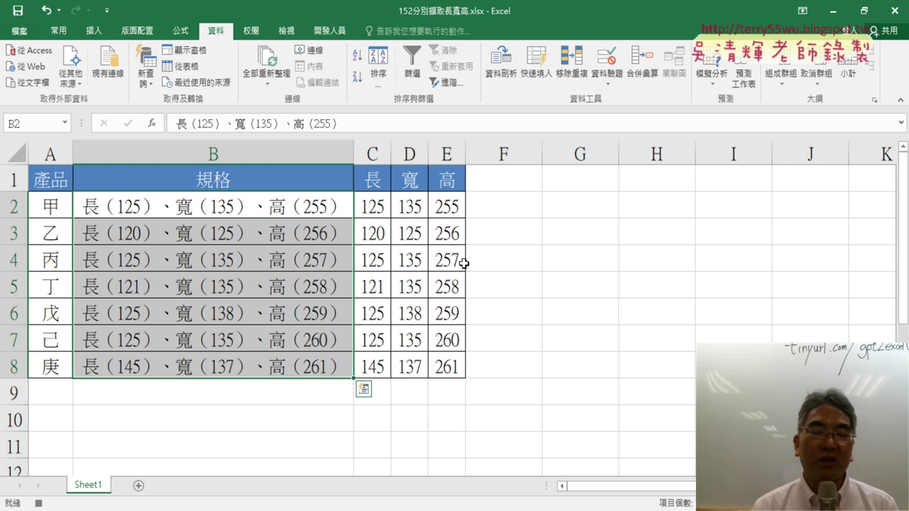
# - On the 開發人員 tab, click Stop Recording to end the 資料剖析 macro
pyautogui.click(342, 31)
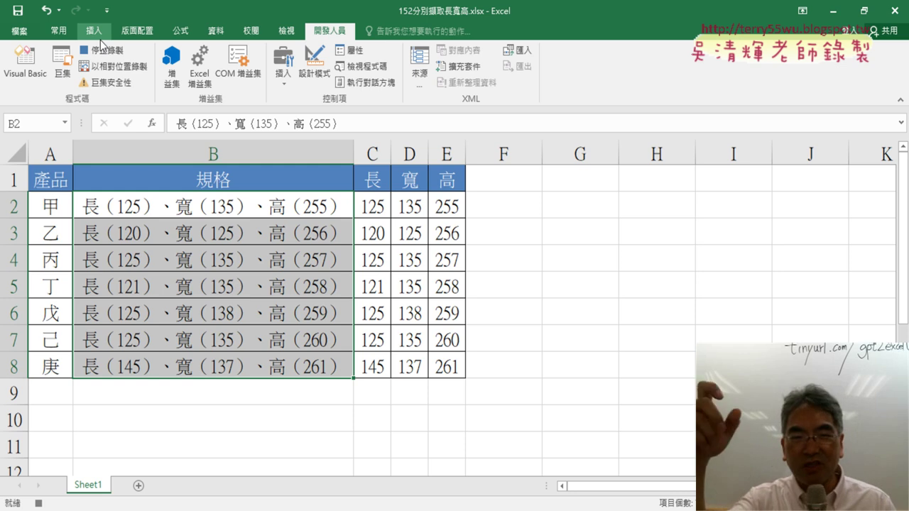
pyautogui.click(110, 51)
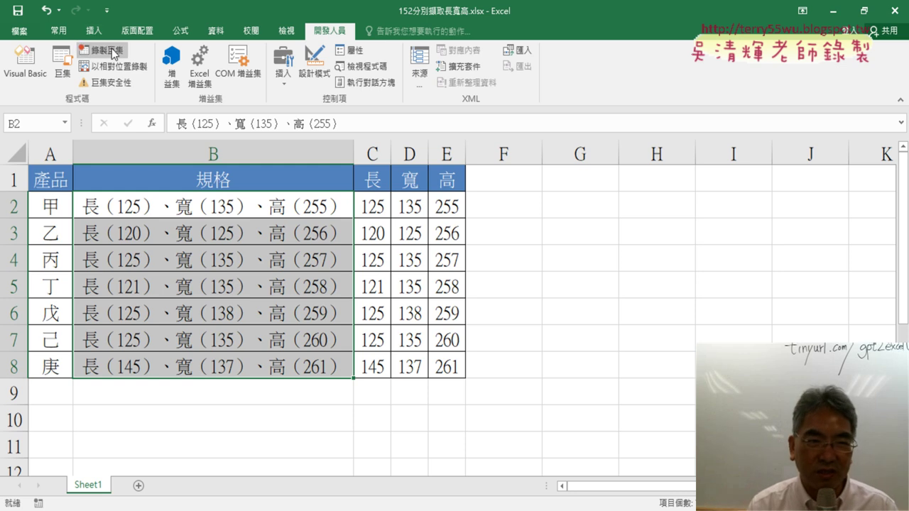
# - Empty C2:E8, then run 資料剖析 from the Macros list to refill 長, 寬, 高
pyautogui.moveTo(373, 206); pyautogui.dragTo(444, 366)
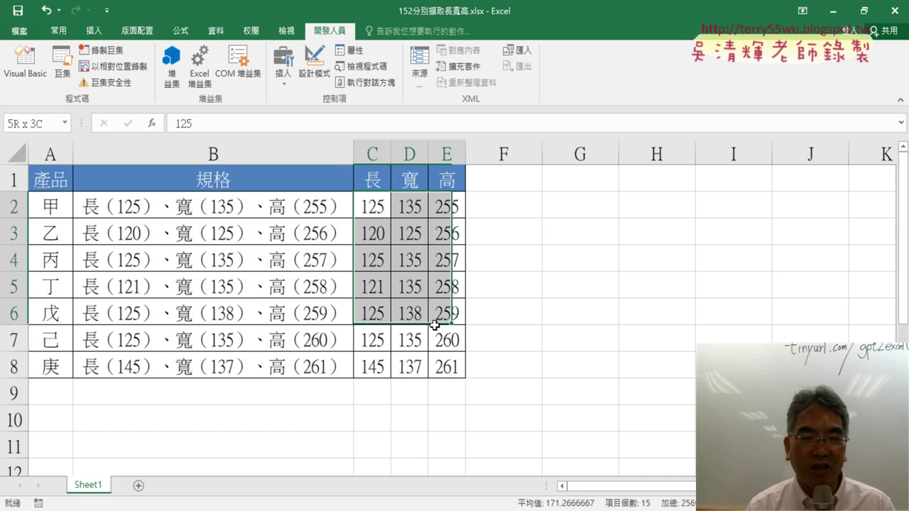
pyautogui.press('Delete')
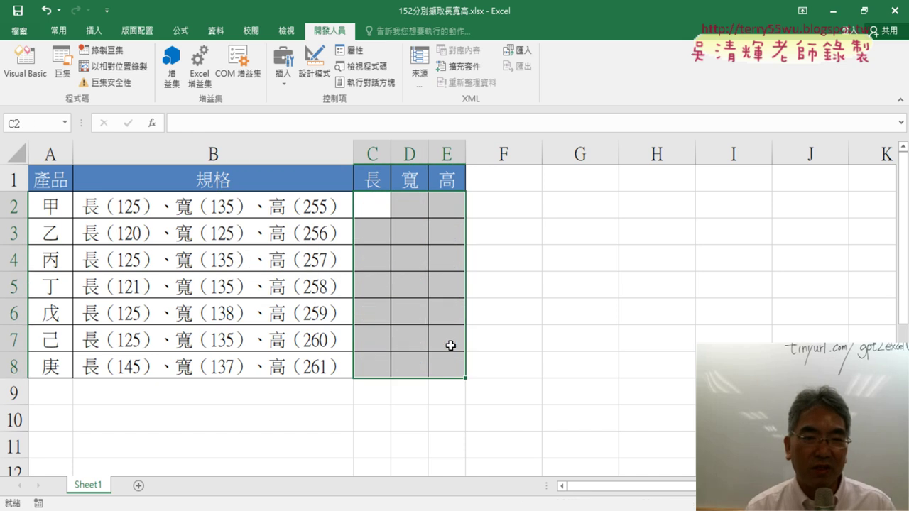
pyautogui.click(63, 68)
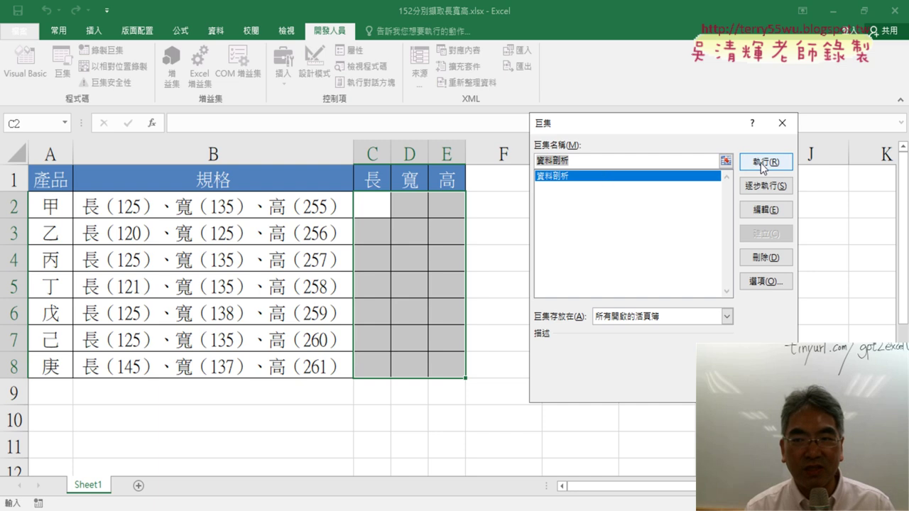
pyautogui.click(761, 163)
pyautogui.click(430, 302)
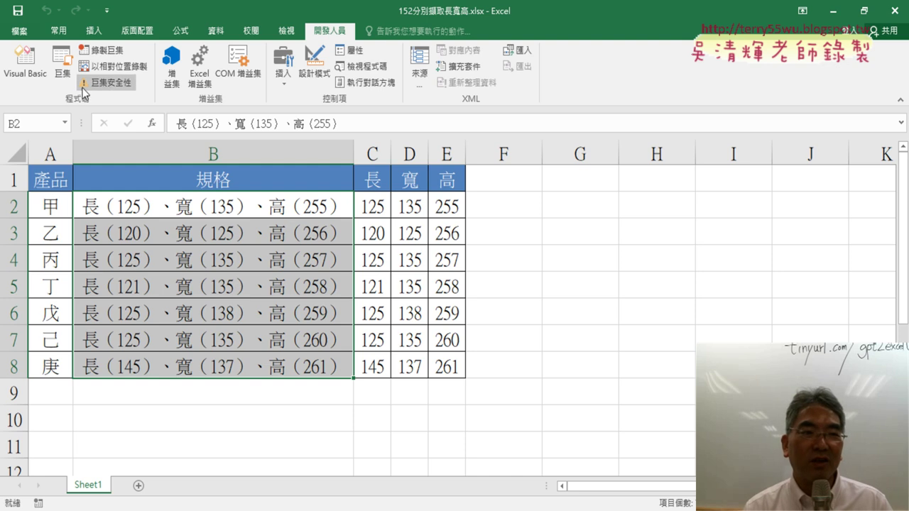
pyautogui.click(65, 72)
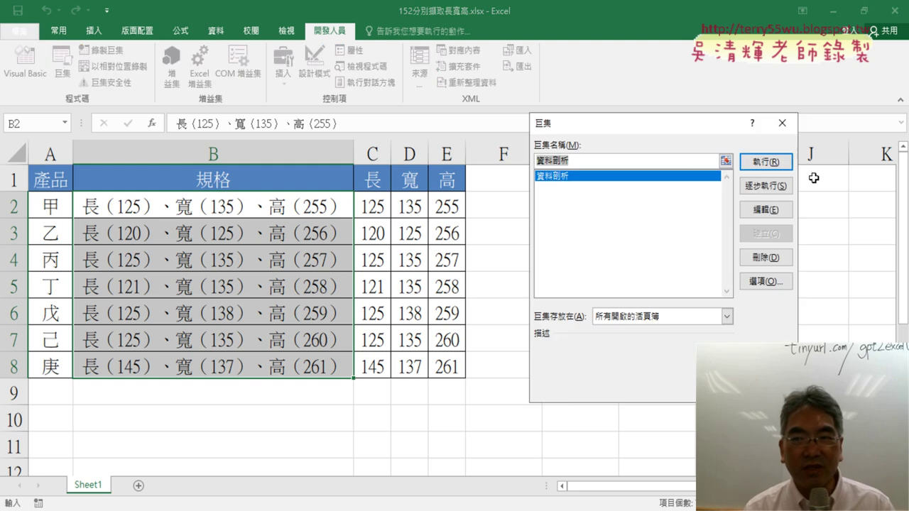
pyautogui.click(782, 122)
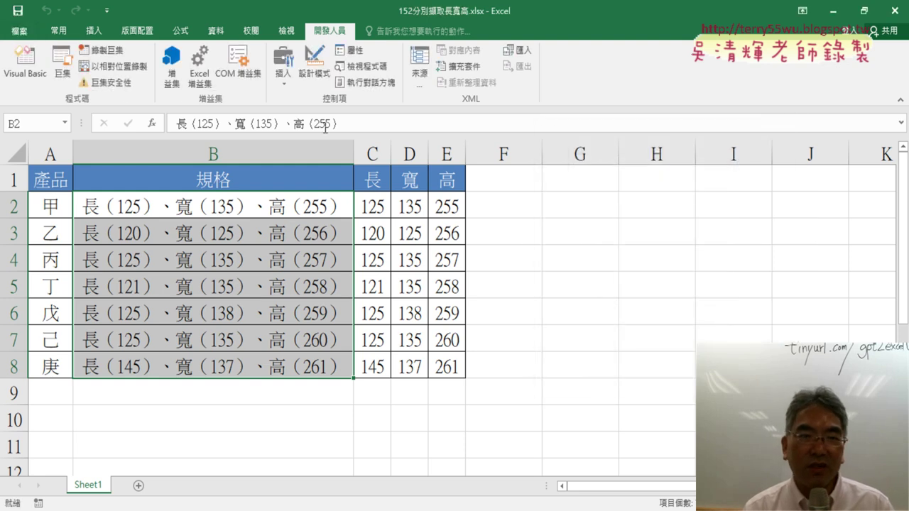
# - Open the Visual Basic editor, expand Modules and display Module1's 資料剖析 code
pyautogui.click(17, 68)
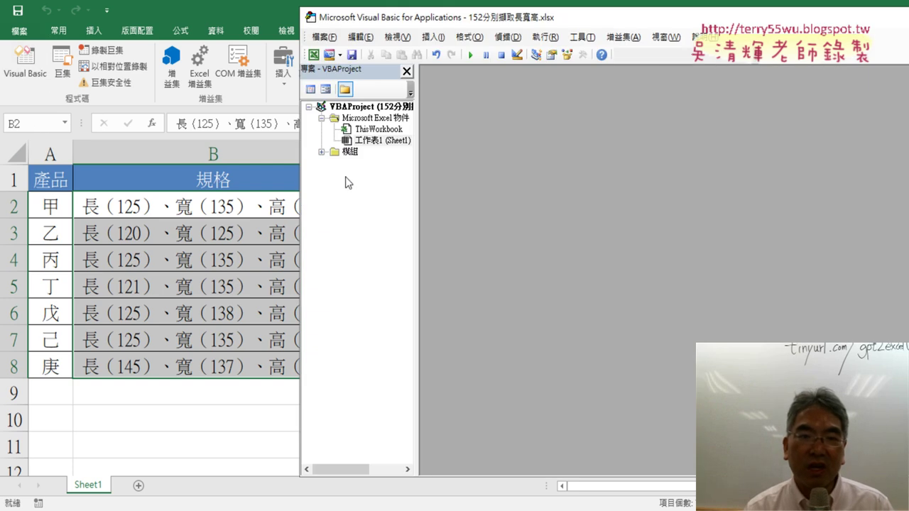
pyautogui.click(322, 152)
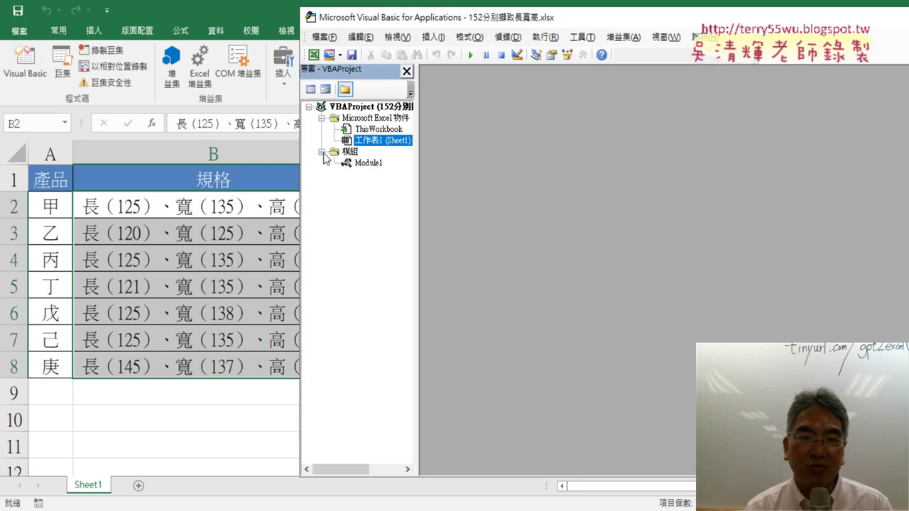
pyautogui.click(362, 163)
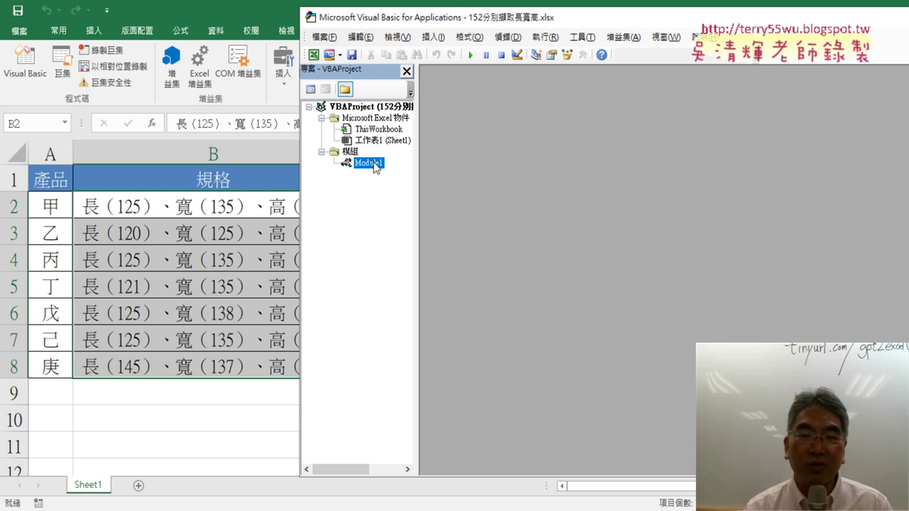
pyautogui.doubleClick(374, 163)
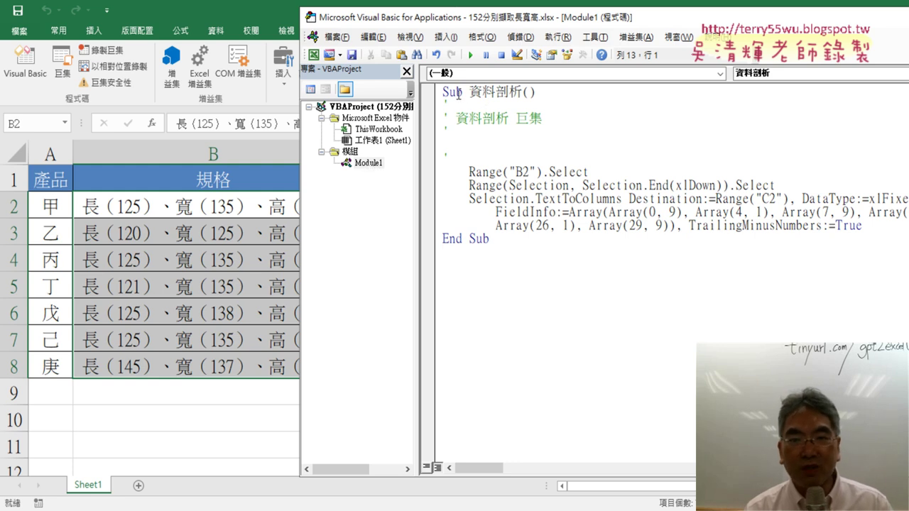
pyautogui.moveTo(465, 92)
pyautogui.mouseDown()
pyautogui.moveTo(429, 92)
pyautogui.moveTo(524, 91)
pyautogui.mouseUp()
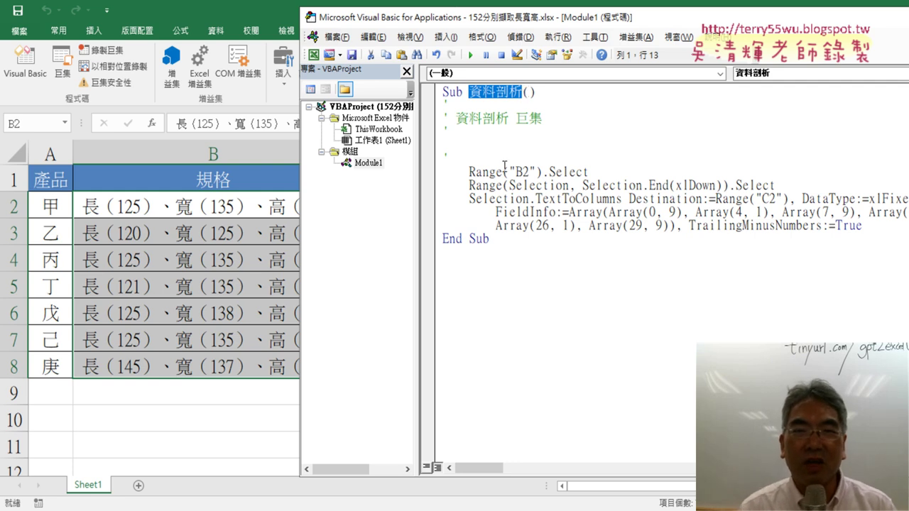
# - Replace the recorder's comment lines with numbered step comments '1., '2. and '3
pyautogui.moveTo(478, 162); pyautogui.dragTo(443, 105)
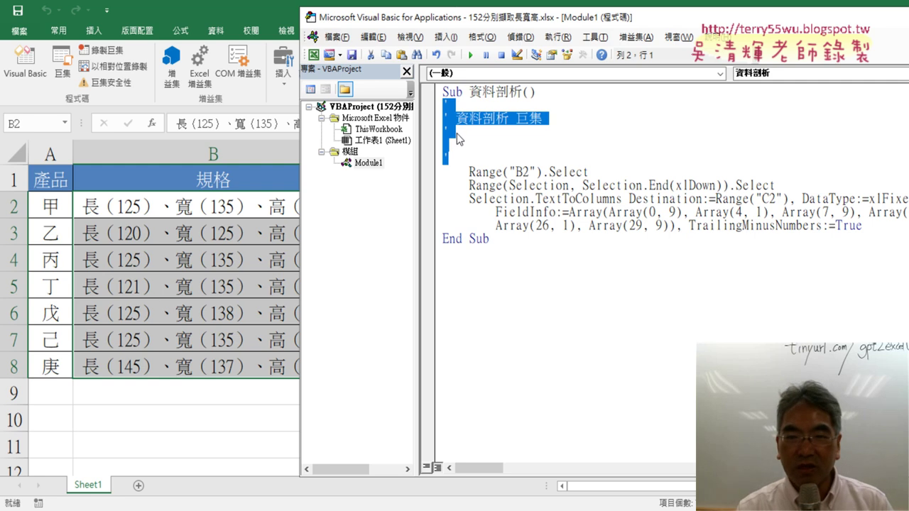
pyautogui.press('Delete')
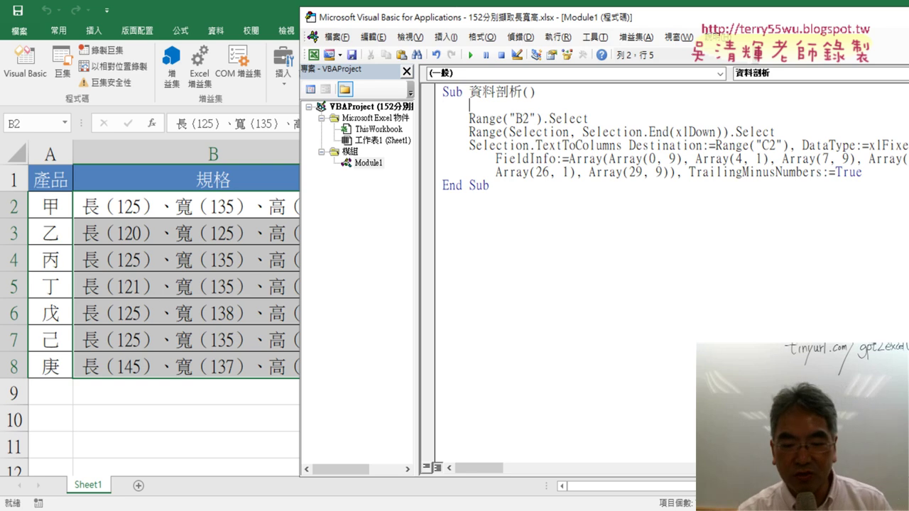
pyautogui.write("'1.")
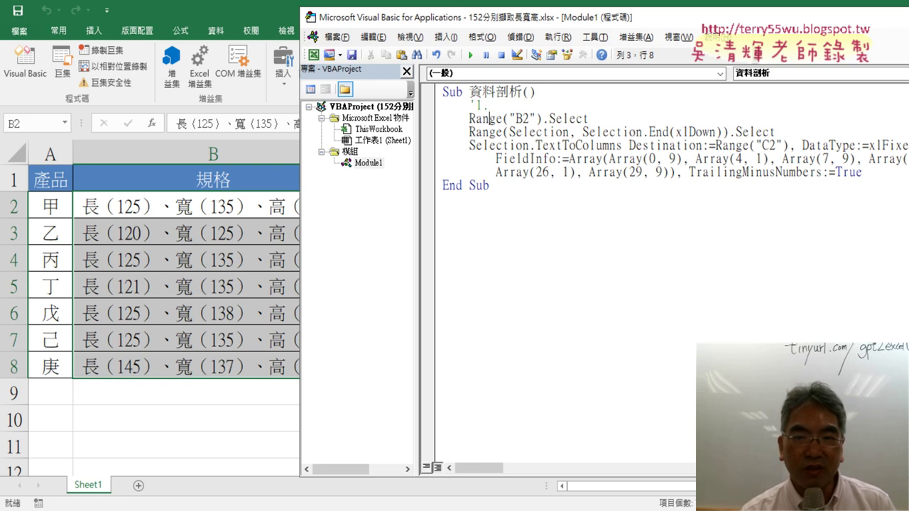
pyautogui.press('Return')
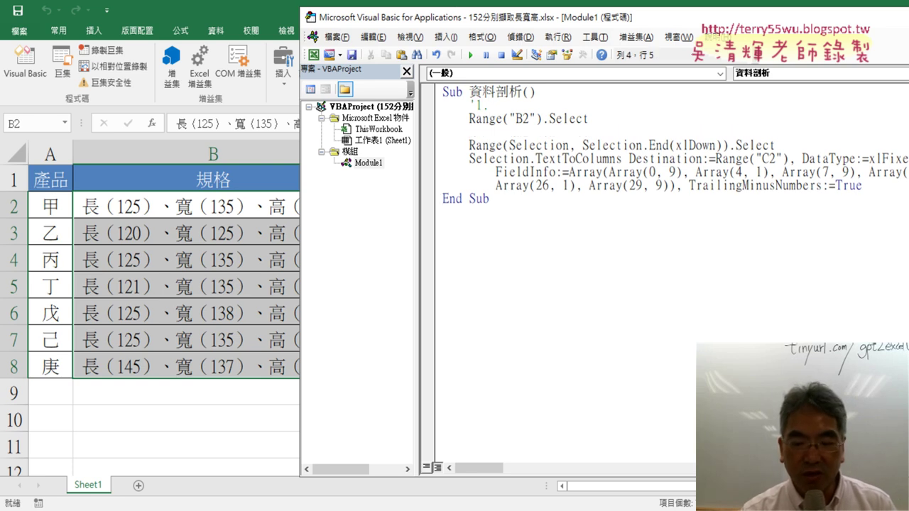
pyautogui.write("'2.")
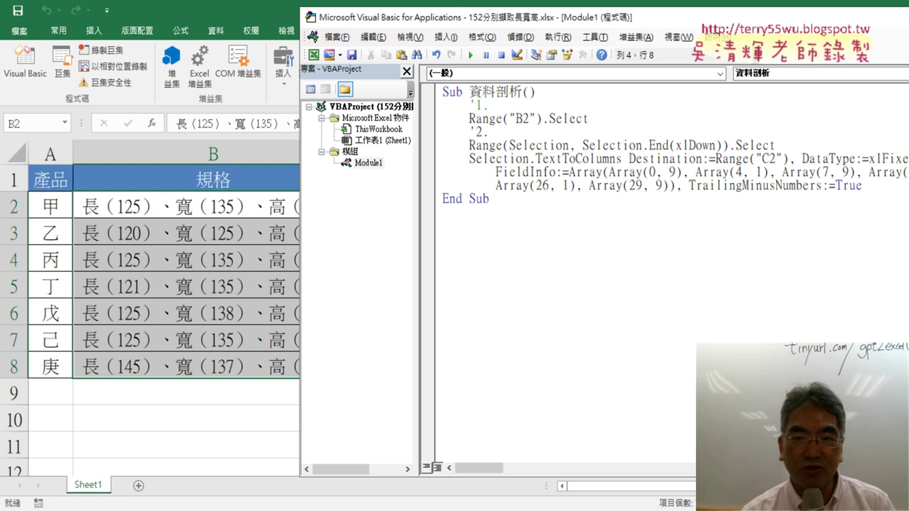
pyautogui.press('Return')
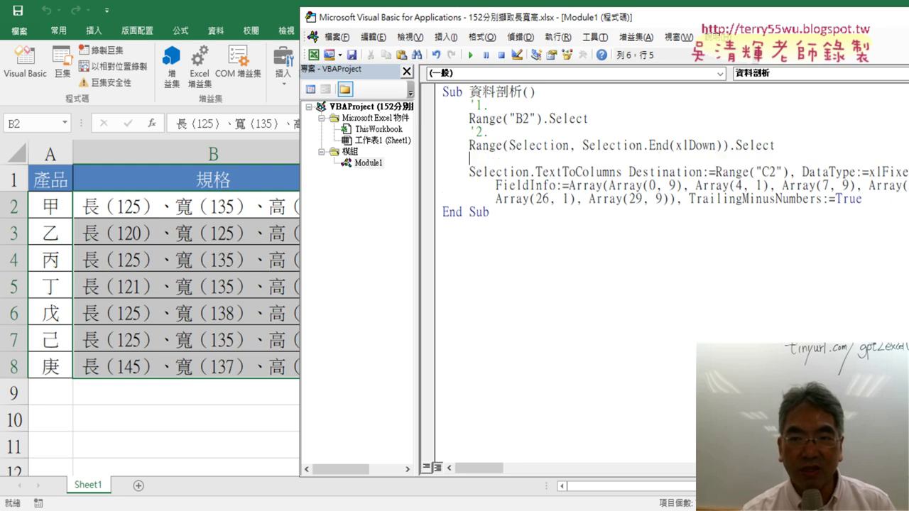
pyautogui.write("'3.")
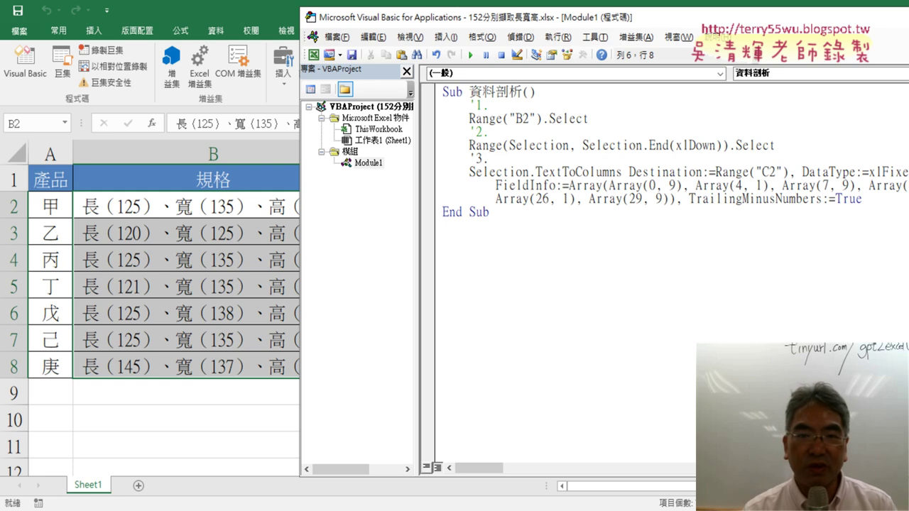
pyautogui.click(500, 131)
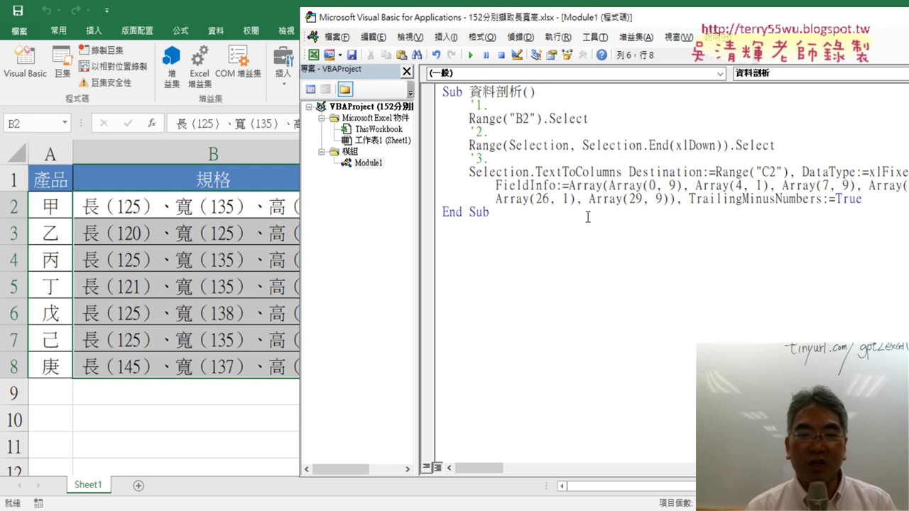
pyautogui.moveTo(582, 20); pyautogui.dragTo(764, 20)
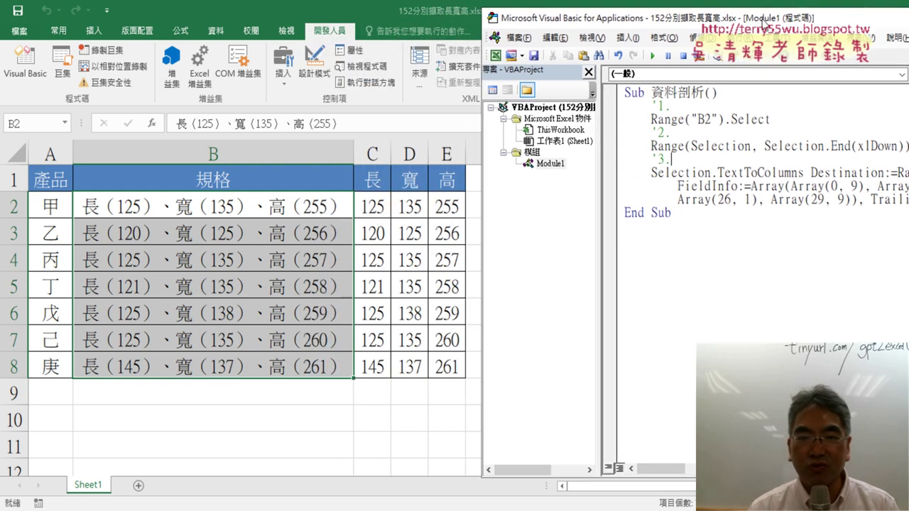
# - Below End Sub, write Sub 清除 containing the line Range("C2:E8") = ""
pyautogui.click(674, 229)
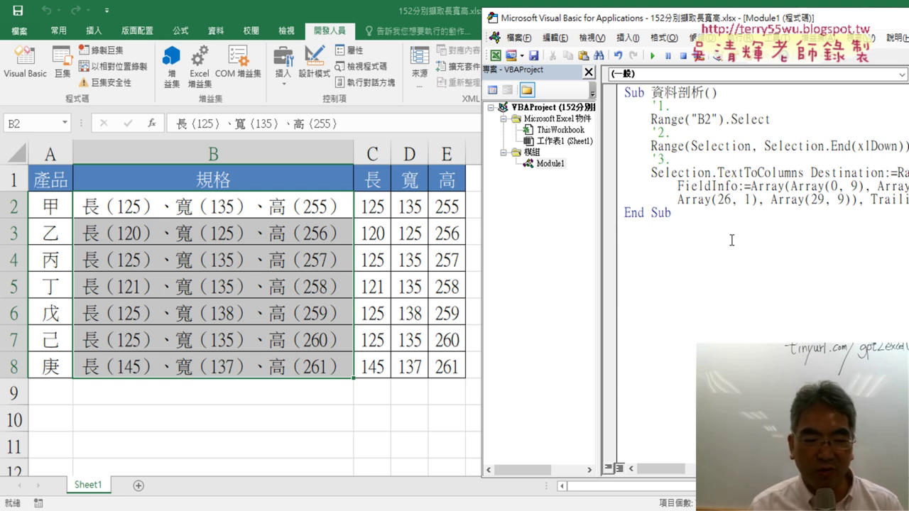
pyautogui.write('s')
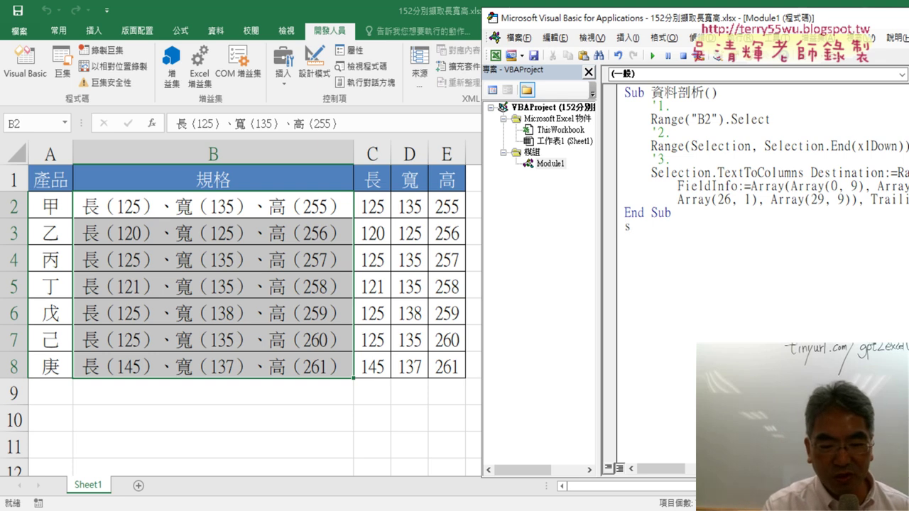
pyautogui.write('ub')
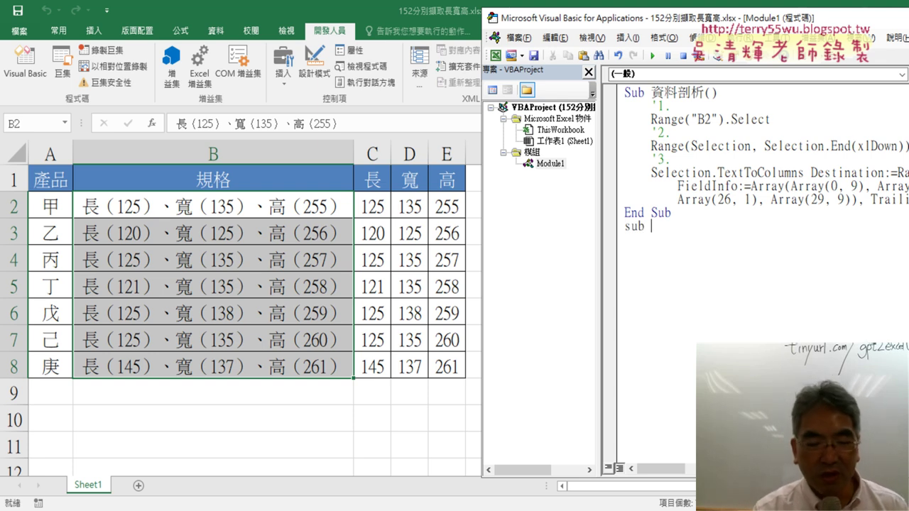
pyautogui.write(' 清')
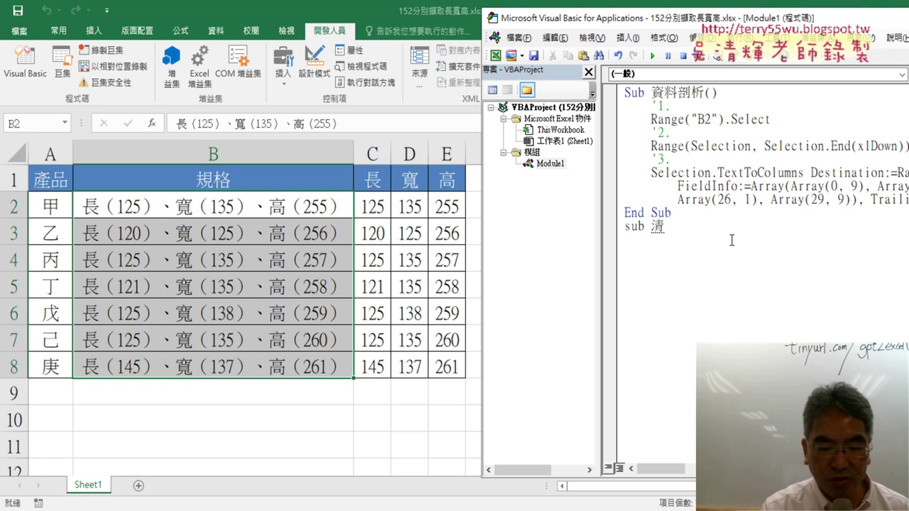
pyautogui.write('彳')
pyautogui.write('除')
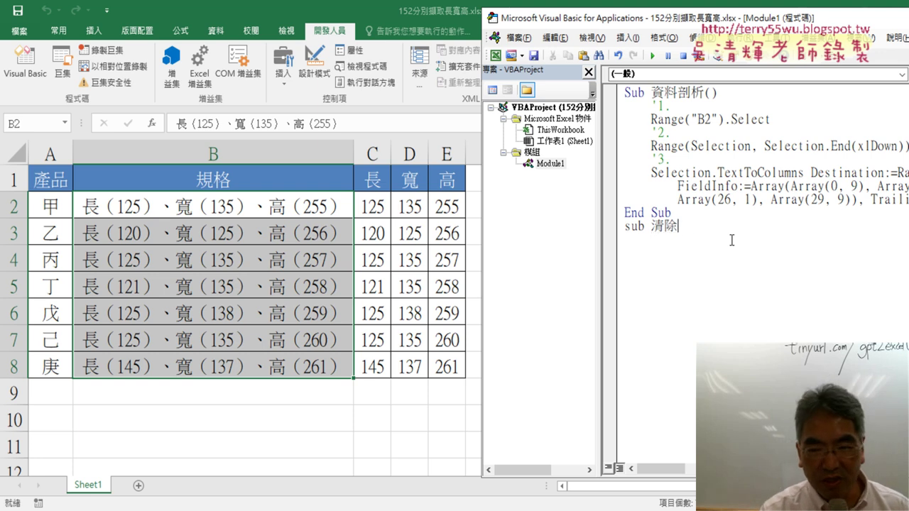
pyautogui.press('Return')
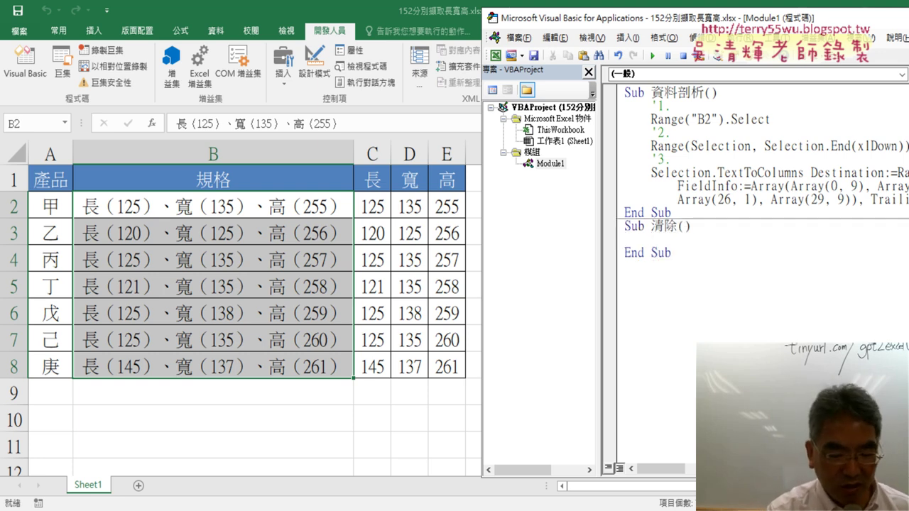
pyautogui.press('Tab')
pyautogui.write('ㄜ')
pyautogui.press('BackSpace')
pyautogui.write('r')
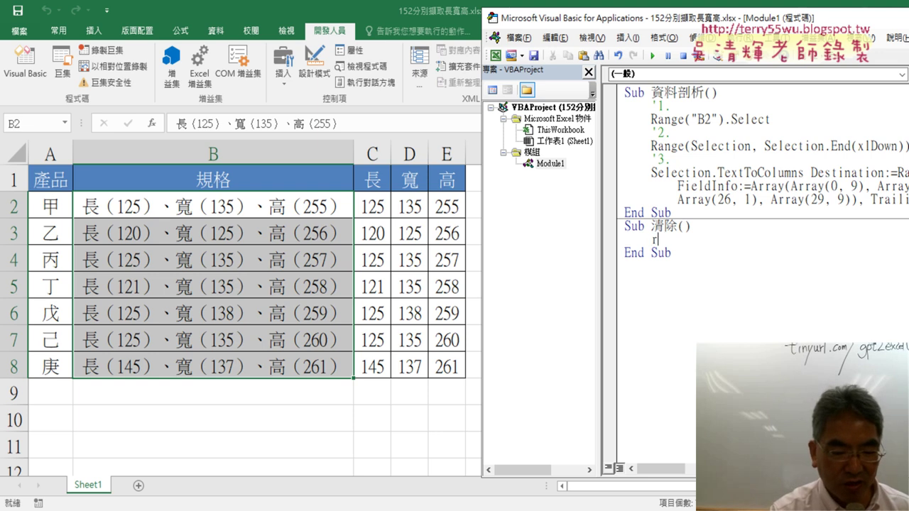
pyautogui.write('ange')
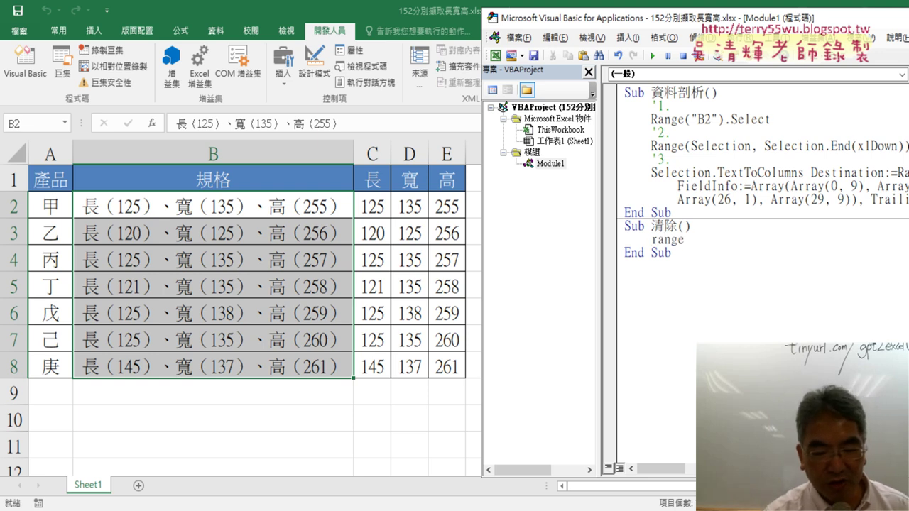
pyautogui.write('("C2')
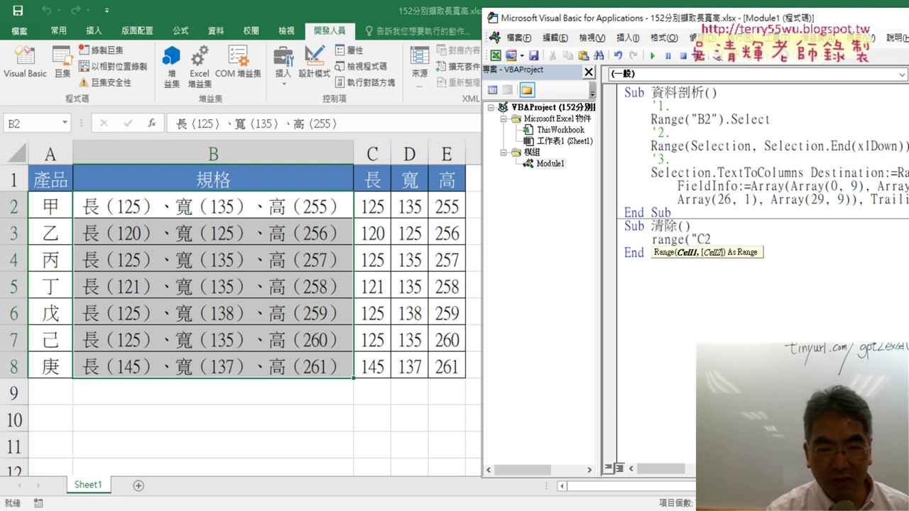
pyautogui.write(':E')
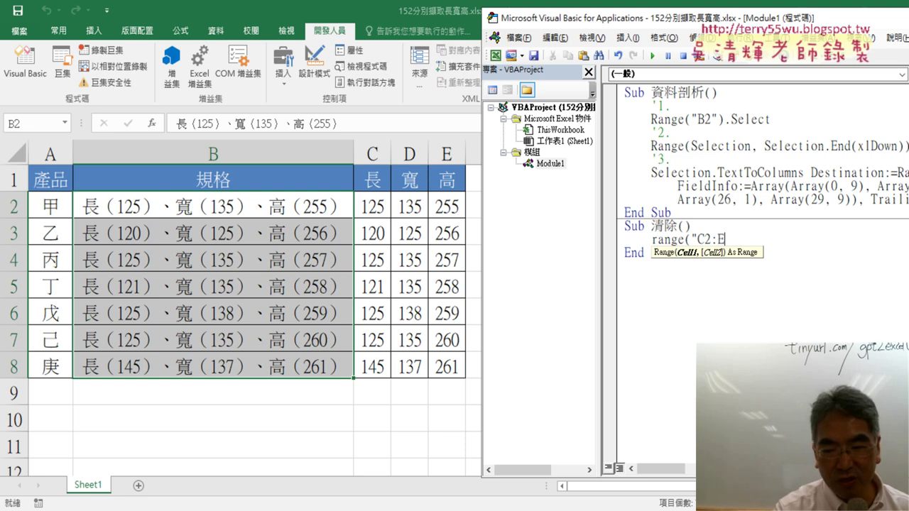
pyautogui.write('8")')
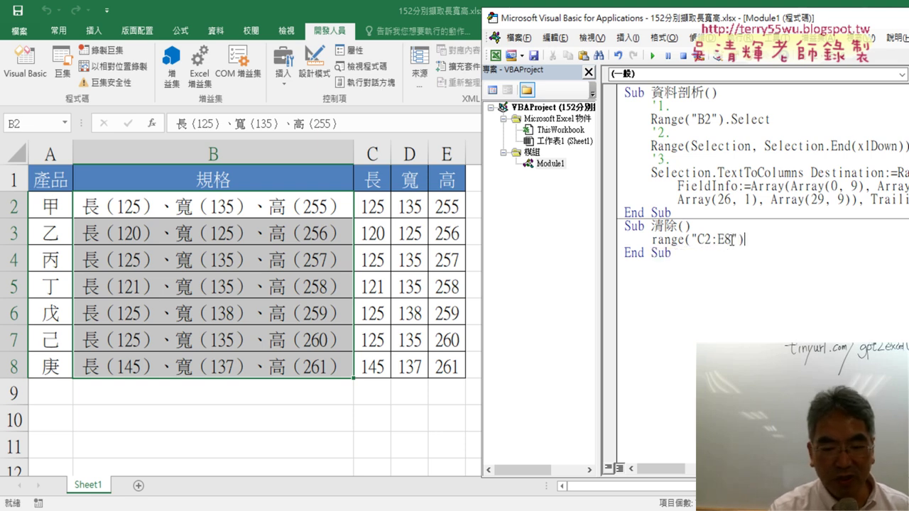
pyautogui.write('=""')
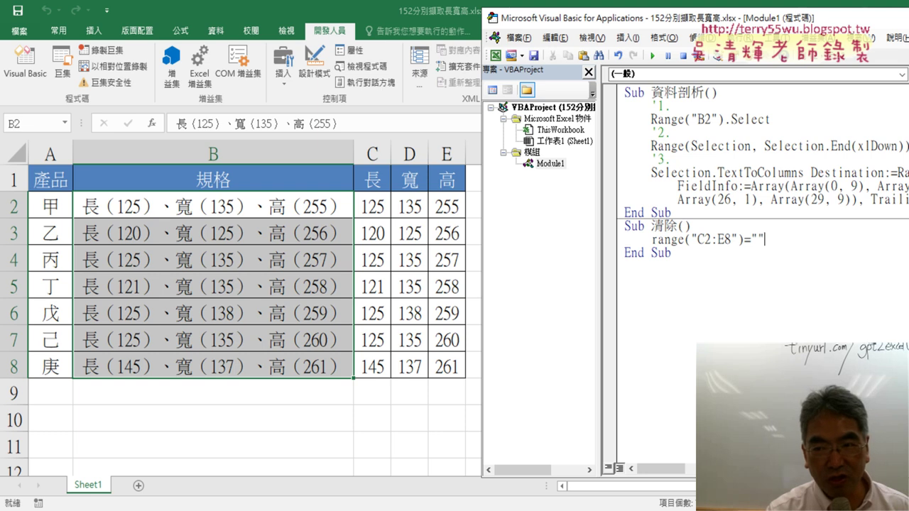
pyautogui.click(765, 318)
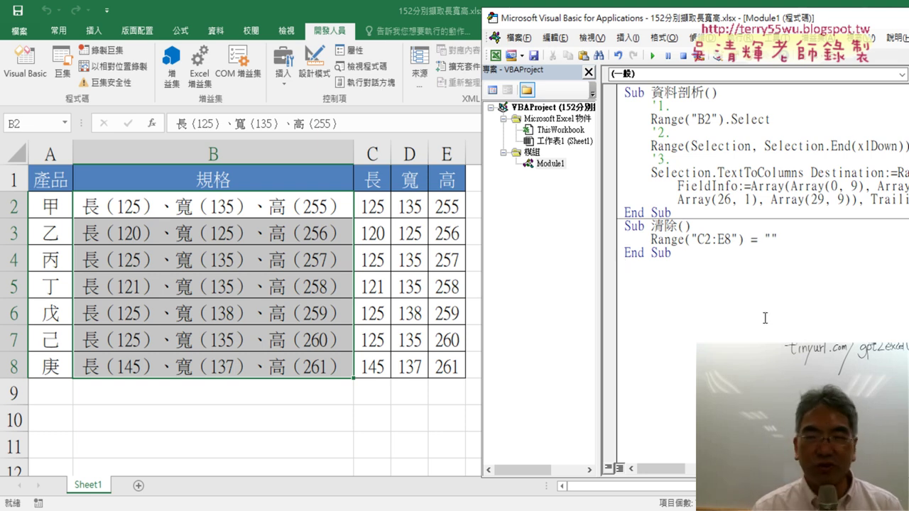
pyautogui.moveTo(778, 239); pyautogui.dragTo(652, 240)
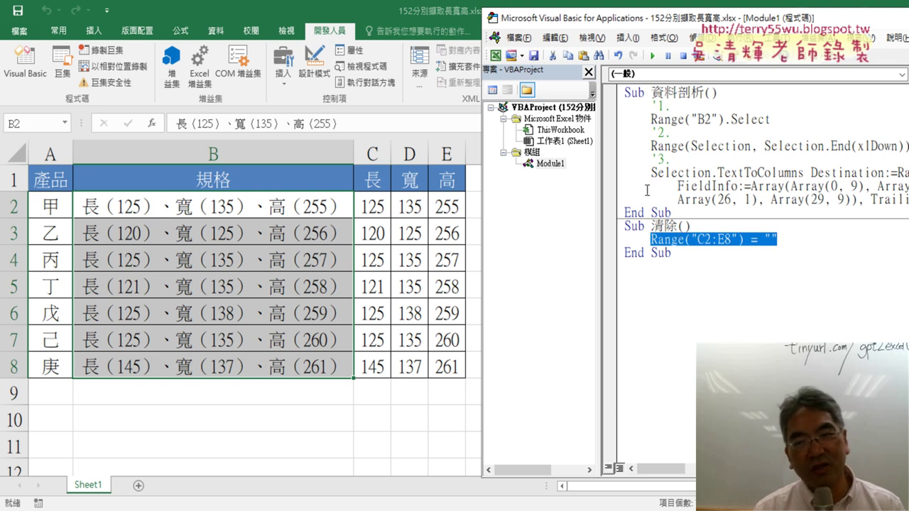
pyautogui.click(653, 56)
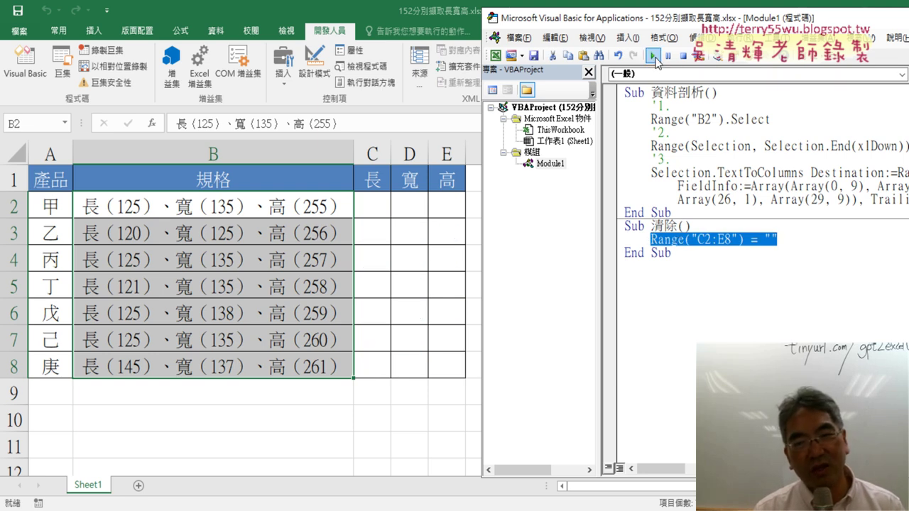
pyautogui.click(671, 132)
pyautogui.click(653, 56)
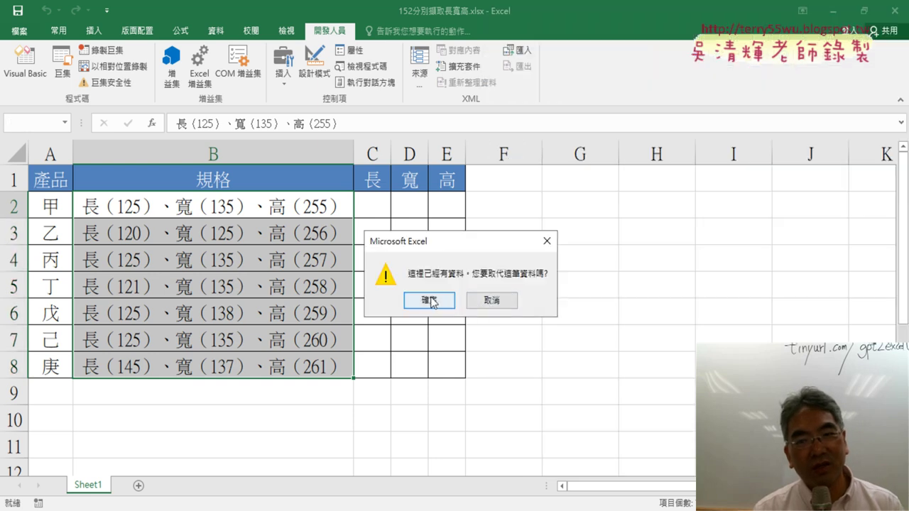
pyautogui.click(429, 300)
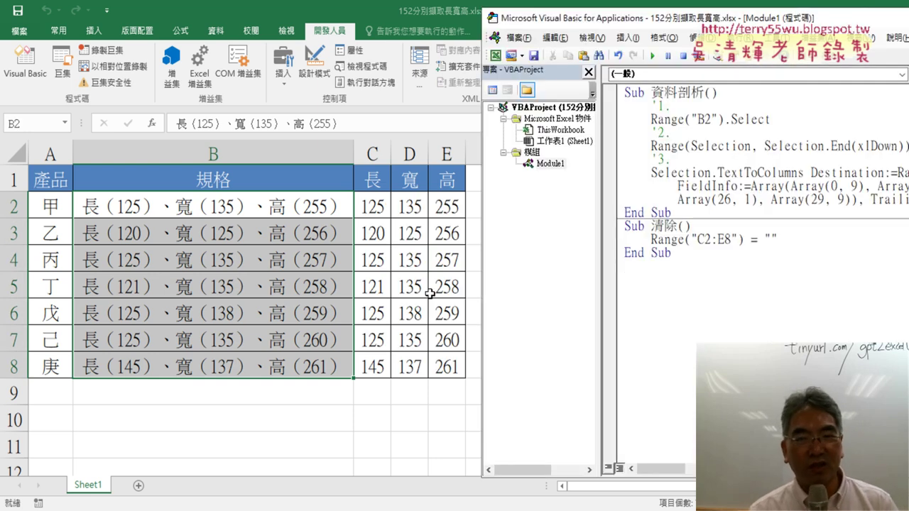
# - Minimize the EVO Class Management window and move the VBA editor over the worksheet
pyautogui.moveTo(625, 20); pyautogui.dragTo(713, 18)
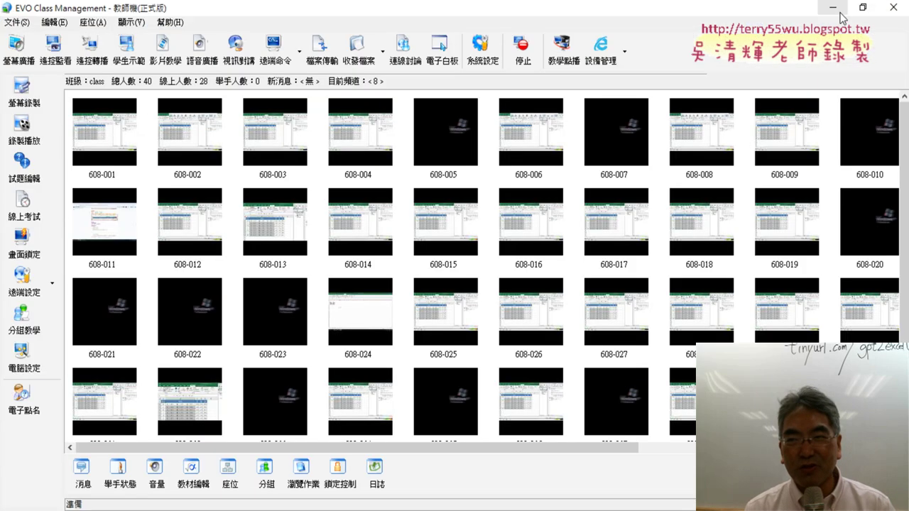
pyautogui.click(833, 7)
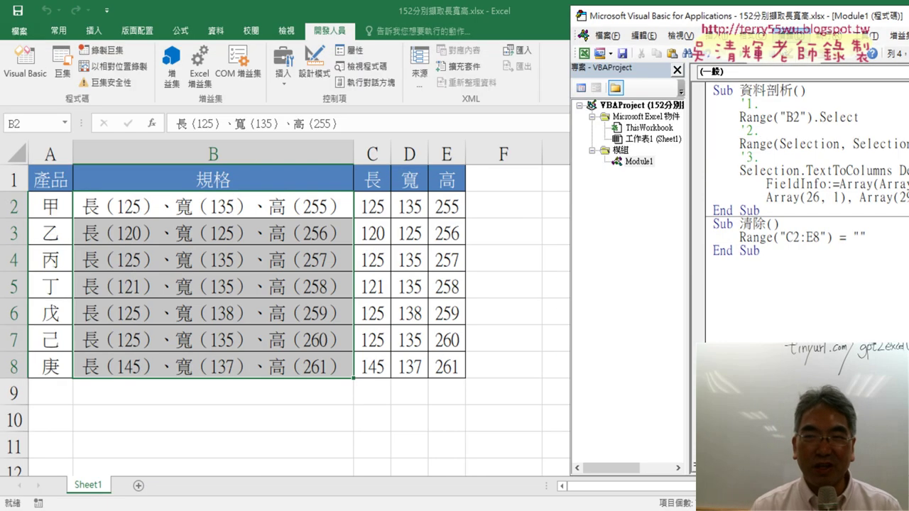
pyautogui.moveTo(725, 29); pyautogui.dragTo(414, 35)
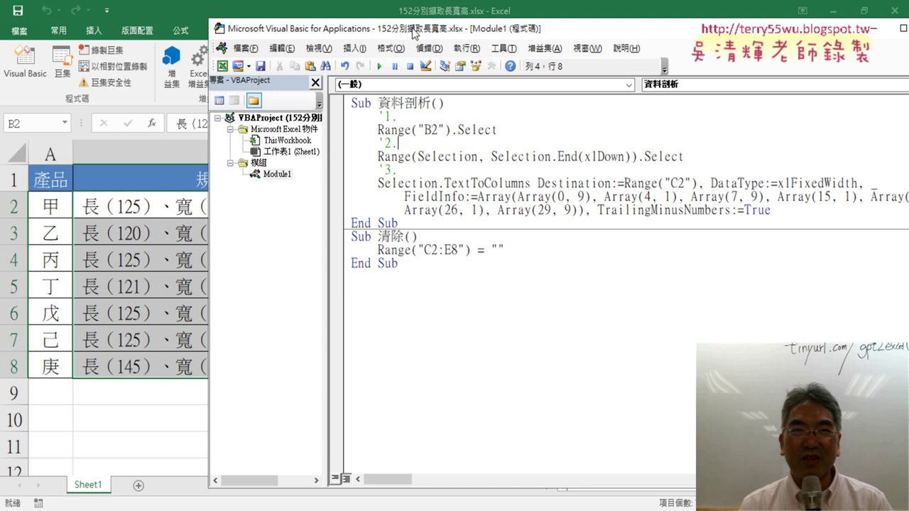